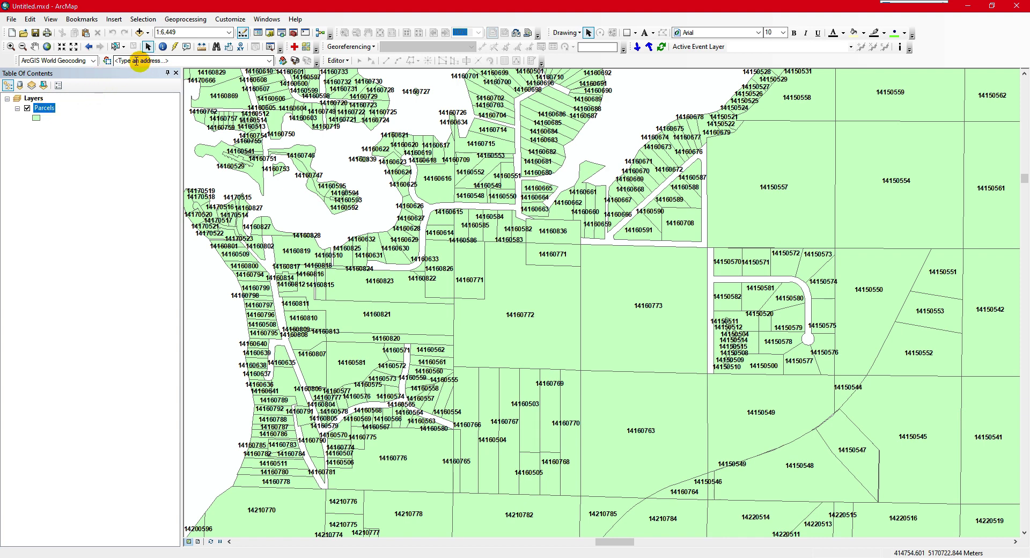
Step: Set the Parcels layer's display properties to support document hyperlinks using the Hyperlink1 field
{"action": "right_click", "coordinate": [44, 109]}
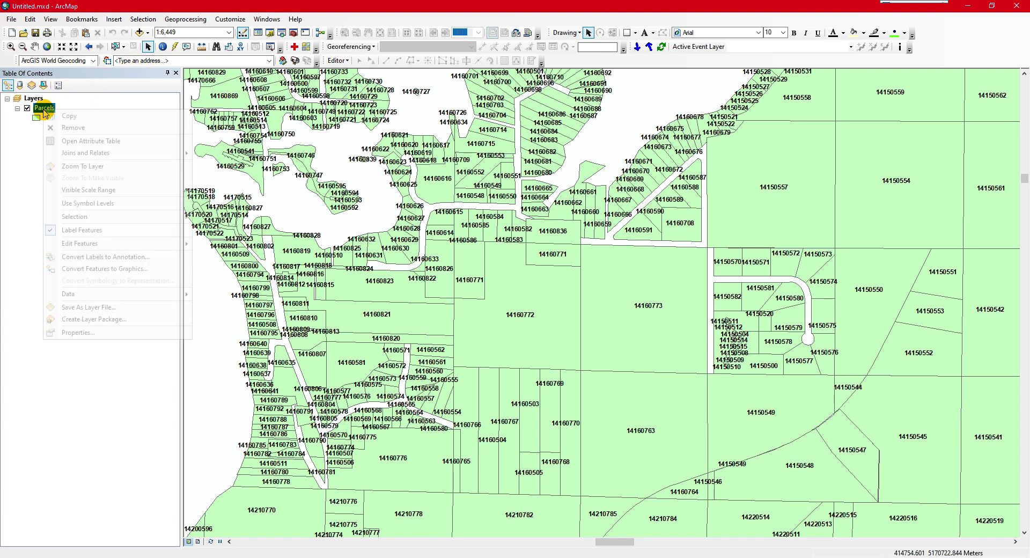
{"action": "left_click", "coordinate": [89, 332]}
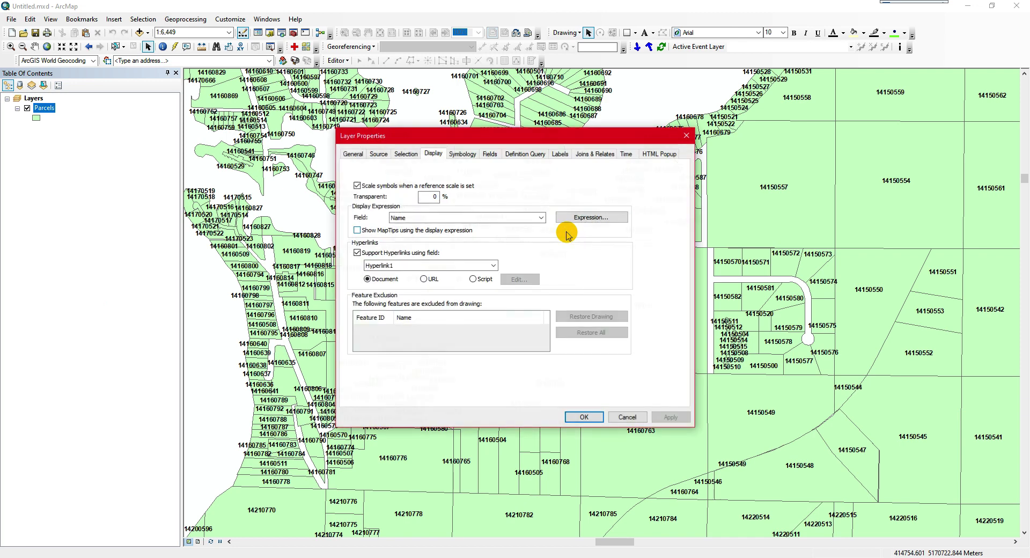
{"action": "left_click", "coordinate": [433, 154]}
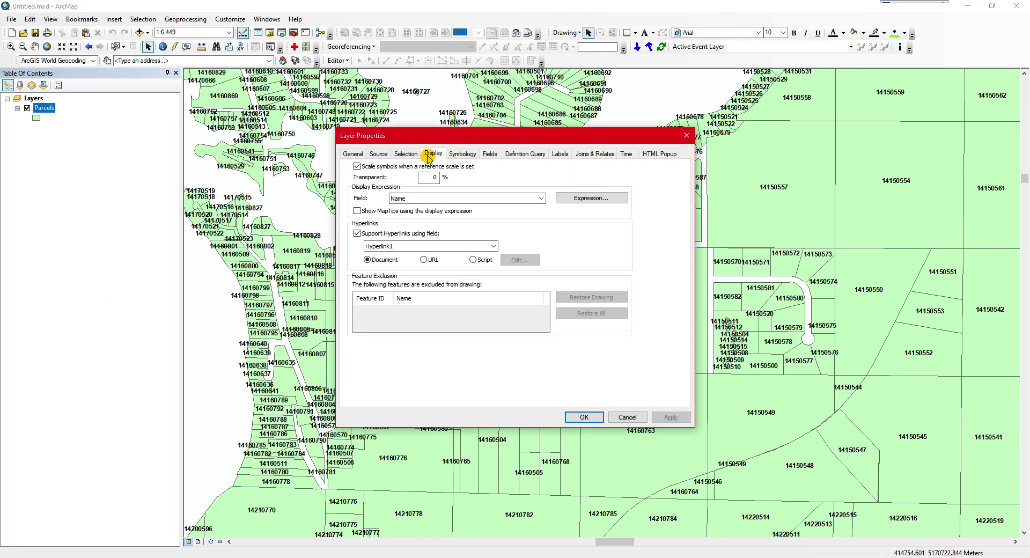
{"action": "left_click", "coordinate": [493, 246]}
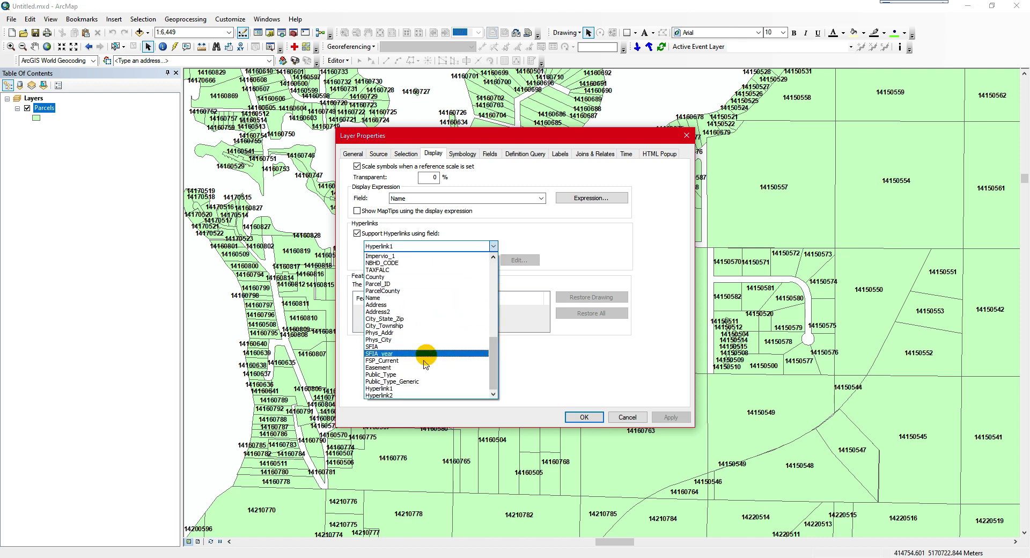
{"action": "left_click", "coordinate": [420, 389]}
{"action": "left_click", "coordinate": [588, 416]}
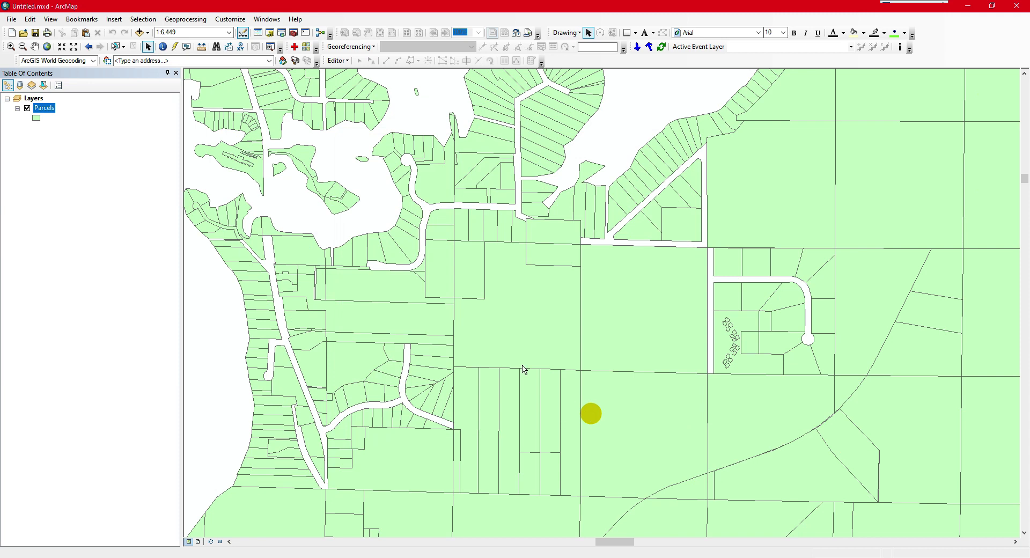
Step: Follow the hyperlink of parcel 14160772 on the map, check the opened folder's full path, and close that folder
{"action": "left_click", "coordinate": [175, 47]}
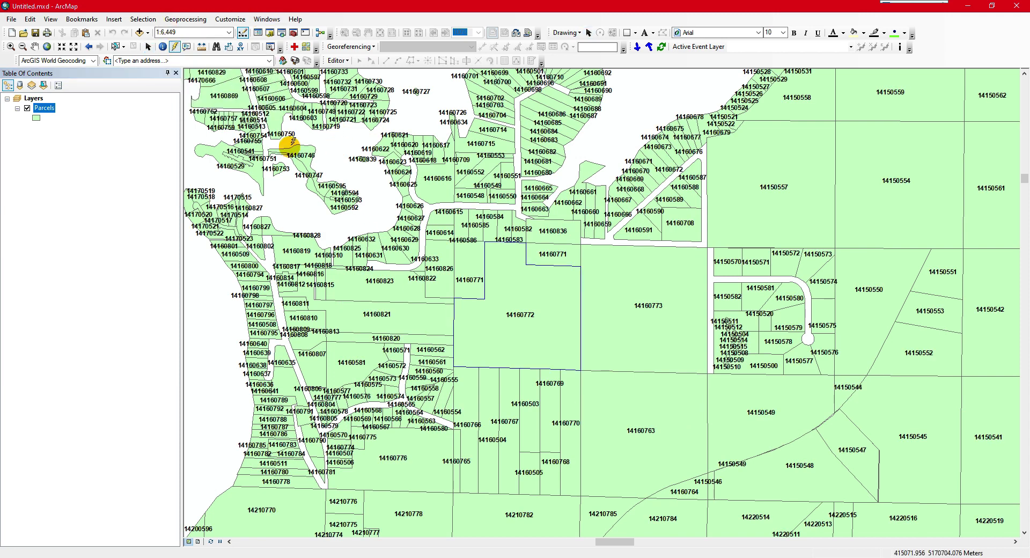
{"action": "left_click", "coordinate": [531, 304]}
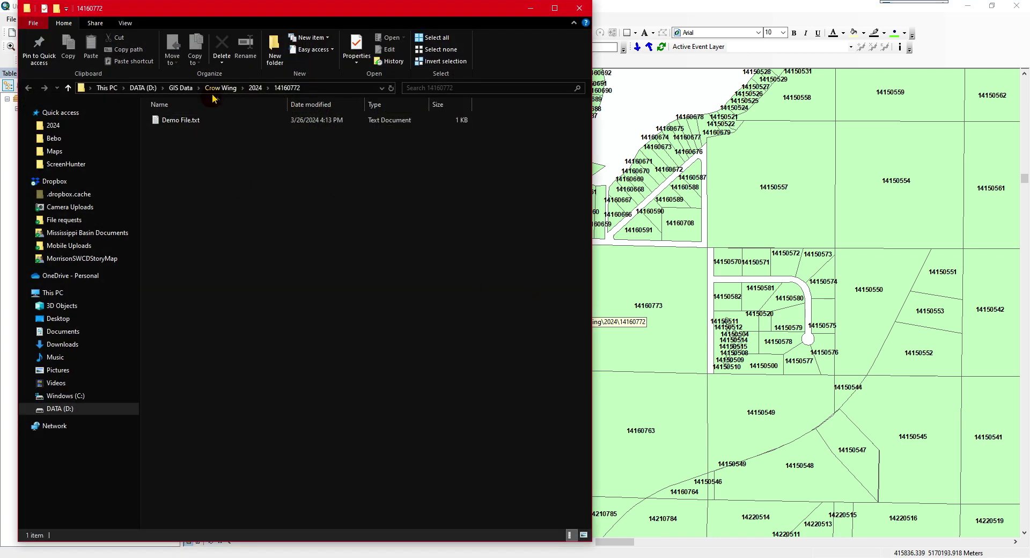
{"action": "left_click", "coordinate": [342, 88]}
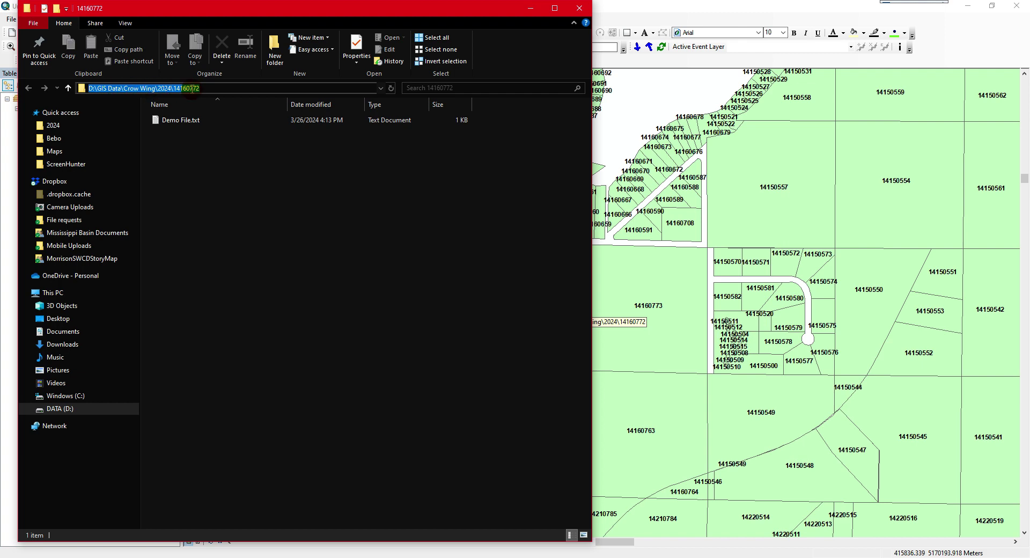
{"action": "left_click", "coordinate": [244, 176]}
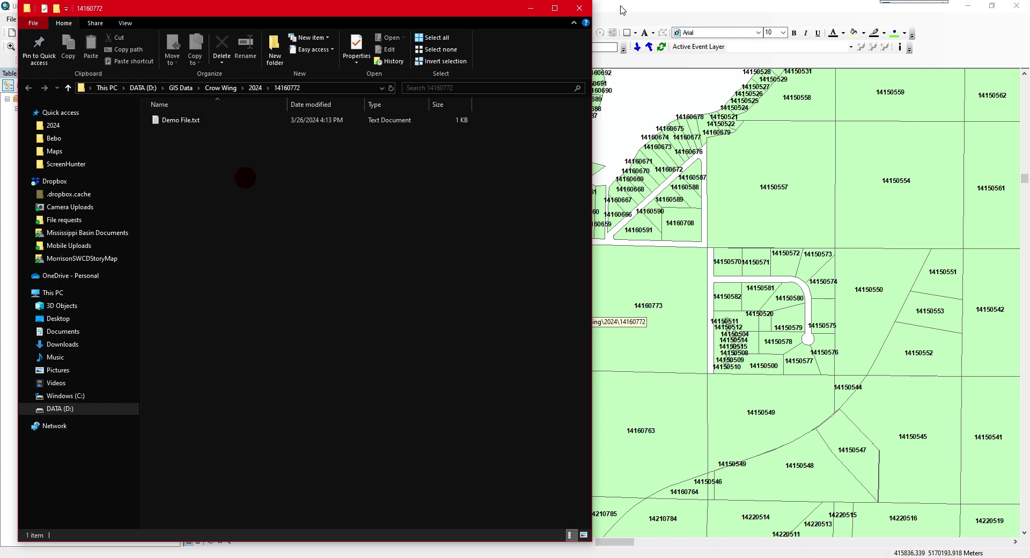
{"action": "left_click", "coordinate": [580, 9]}
{"action": "left_click", "coordinate": [722, 176]}
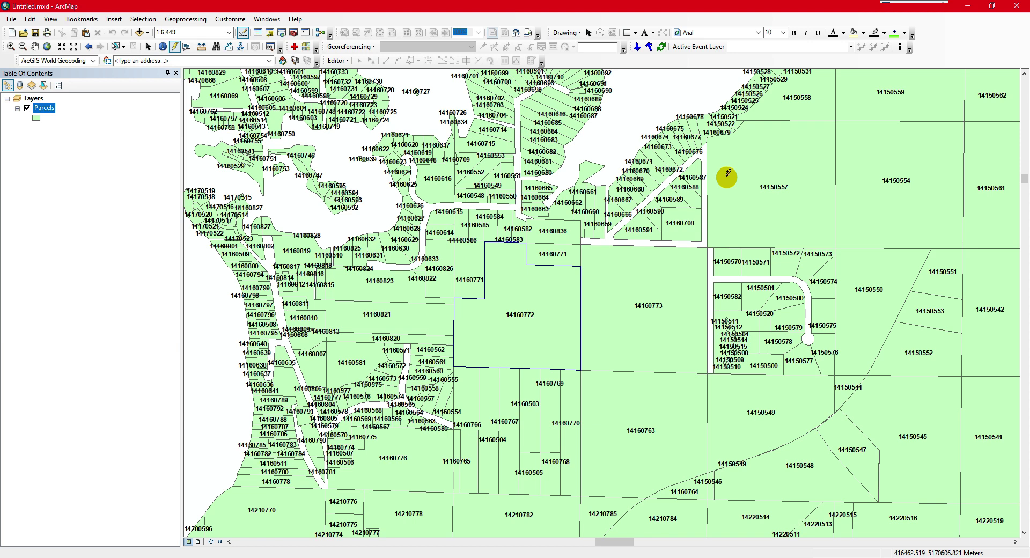
Step: Open the Parcels attribute table showing all records and make Parcels the only selectable layer
{"action": "right_click", "coordinate": [46, 111]}
{"action": "left_click", "coordinate": [85, 139]}
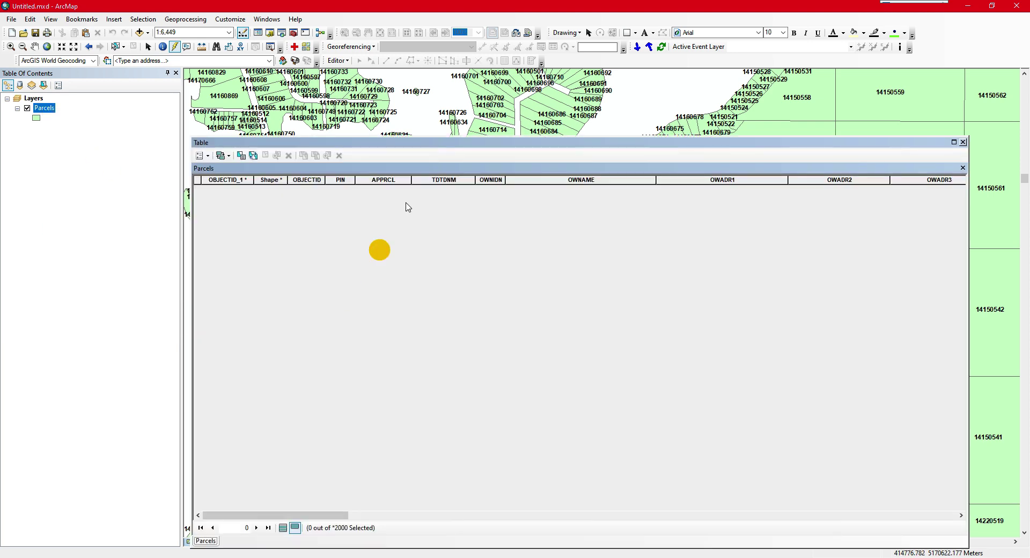
{"action": "left_click", "coordinate": [283, 527]}
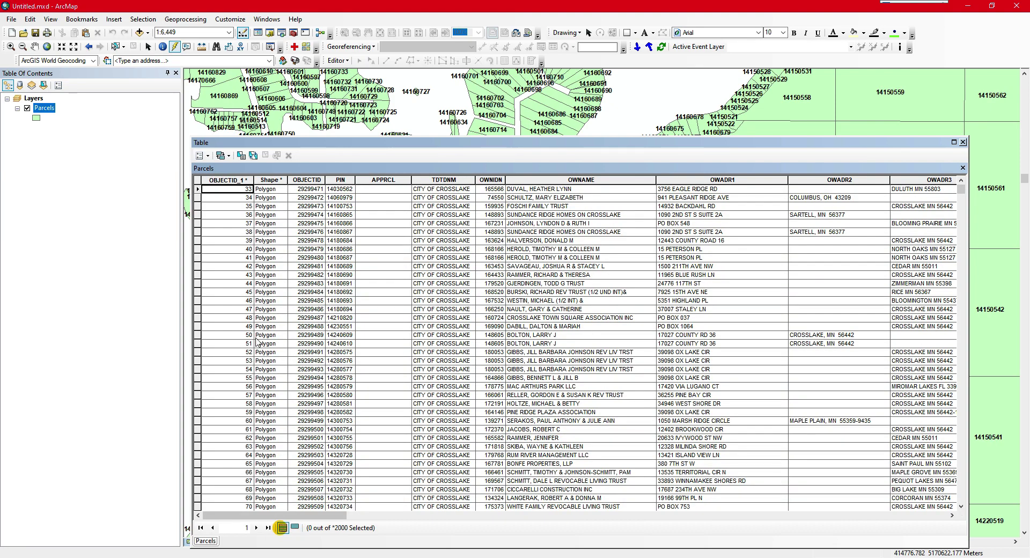
{"action": "right_click", "coordinate": [51, 110]}
{"action": "mouse_move", "coordinate": [138, 214]}
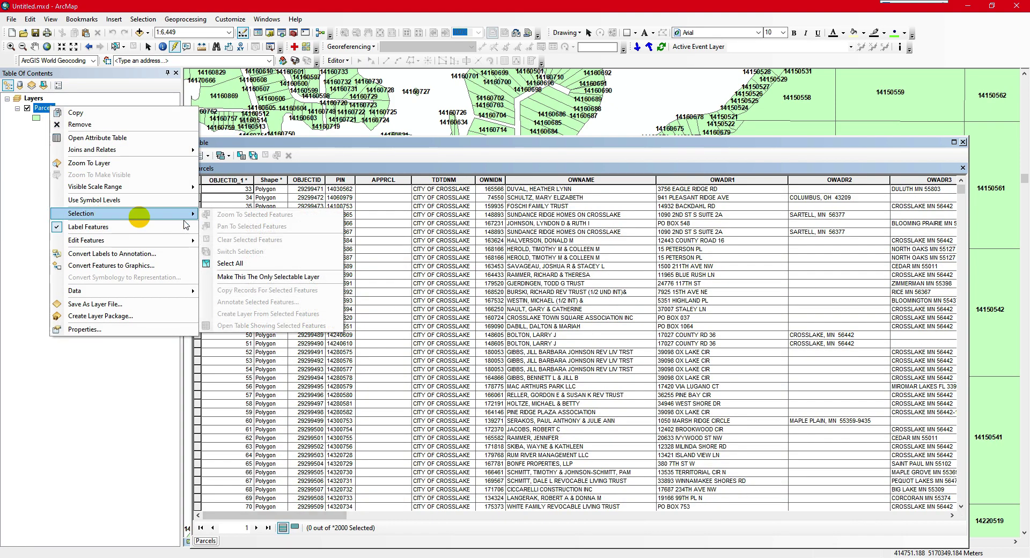
{"action": "left_click", "coordinate": [287, 280]}
Step: Select parcel 14160772 on the map and show only the selected record in the attribute table
{"action": "left_click_drag", "start_coordinate": [361, 142], "coordinate": [261, 336]}
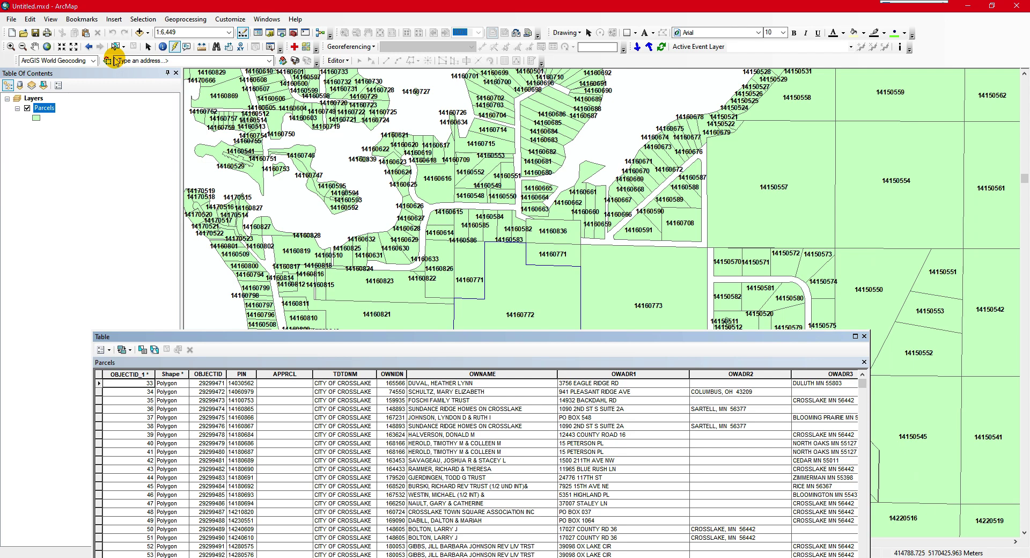
{"action": "left_click", "coordinate": [115, 46]}
{"action": "left_click", "coordinate": [533, 305]}
{"action": "left_click_drag", "start_coordinate": [542, 336], "coordinate": [544, 139]}
{"action": "left_click", "coordinate": [200, 507]}
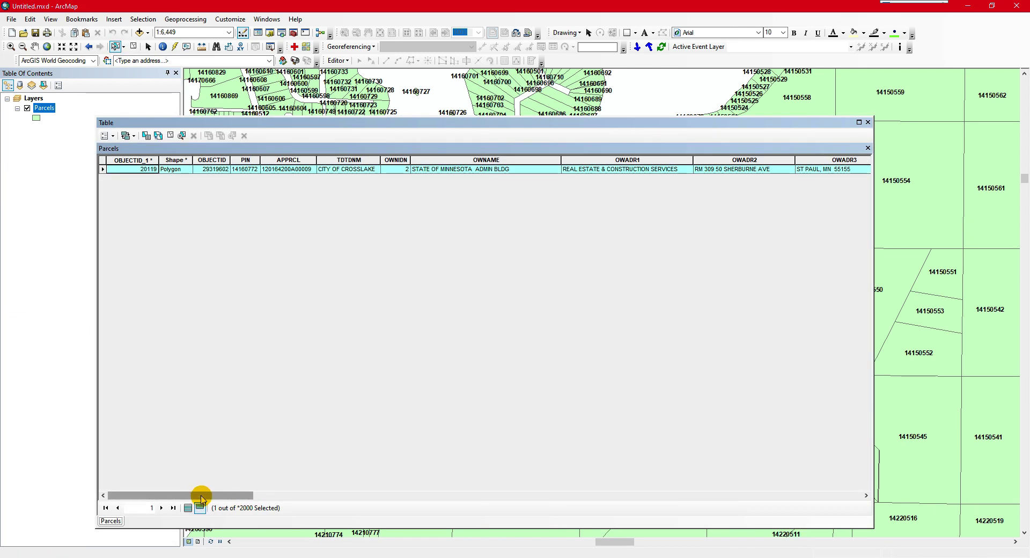
Step: Widen the attribute table and its Hyperlink1 column so the full folder path fits
{"action": "left_click_drag", "start_coordinate": [201, 497], "coordinate": [839, 520]}
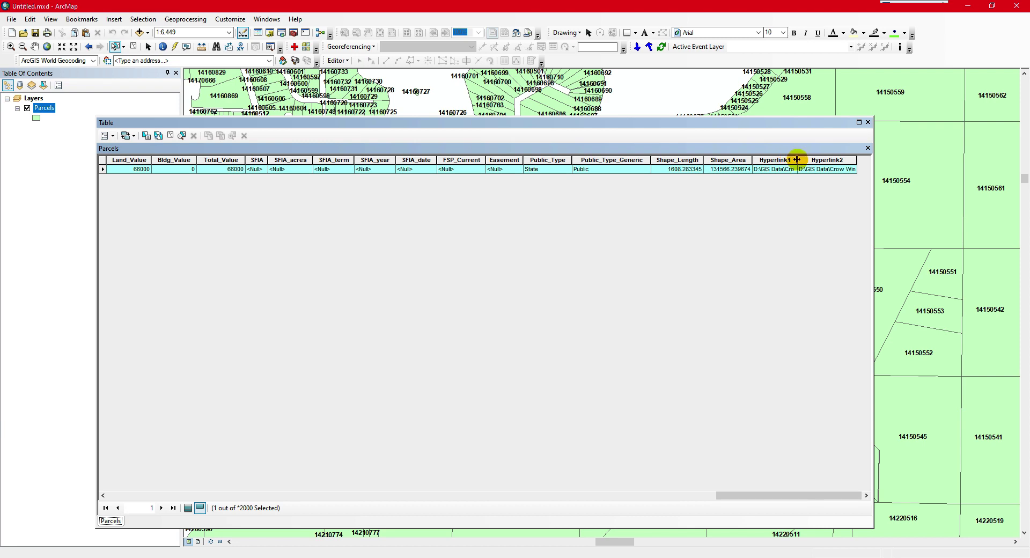
{"action": "left_click_drag", "start_coordinate": [798, 159], "coordinate": [824, 159]}
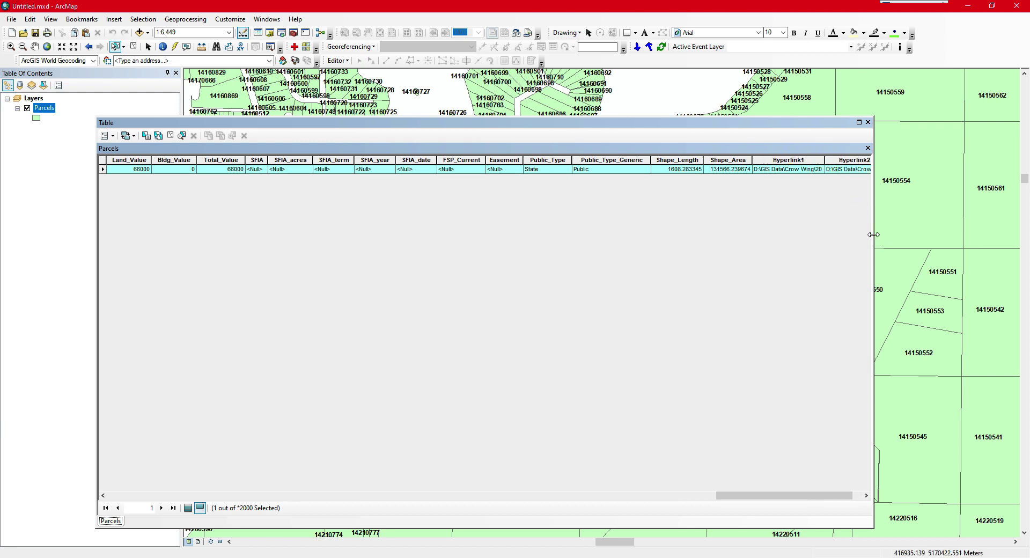
{"action": "left_click_drag", "start_coordinate": [874, 233], "coordinate": [981, 234]}
{"action": "left_click_drag", "start_coordinate": [866, 160], "coordinate": [909, 160]}
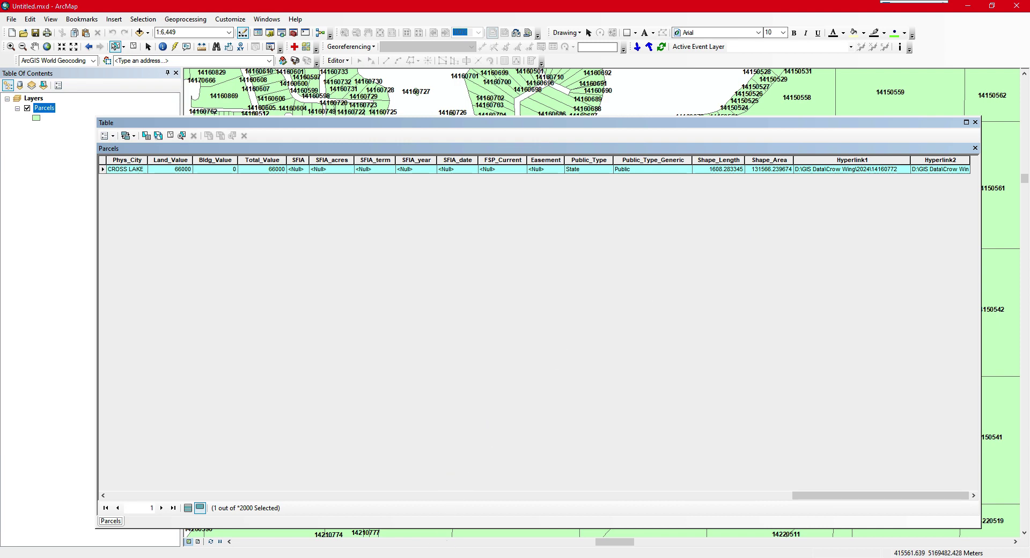
Step: Switch to File Explorer, view the 14160772 folder inside 2024, and return to ArcMap
{"action": "key", "text": "alt+Tab"}
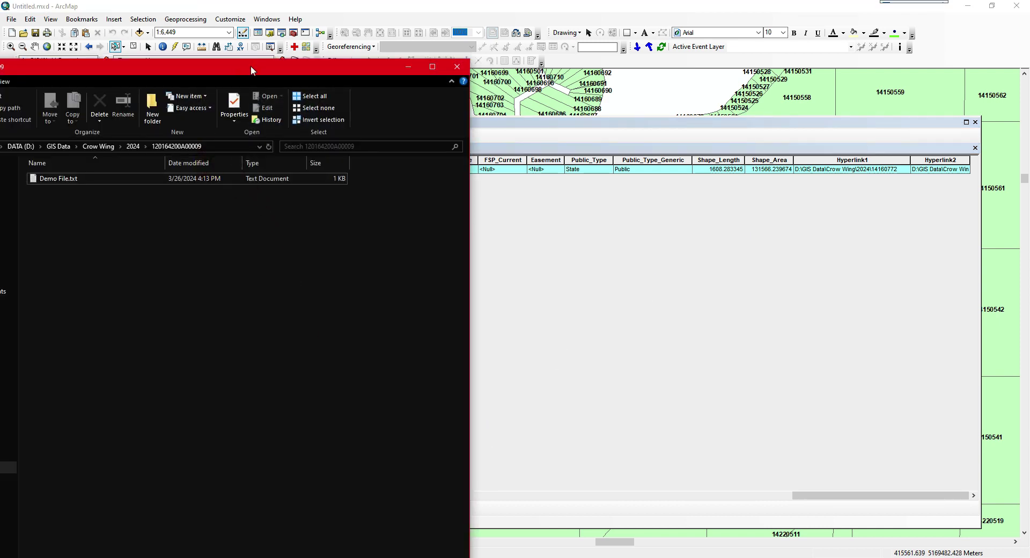
{"action": "left_click_drag", "start_coordinate": [251, 67], "coordinate": [386, 62]}
{"action": "left_click", "coordinate": [269, 141]}
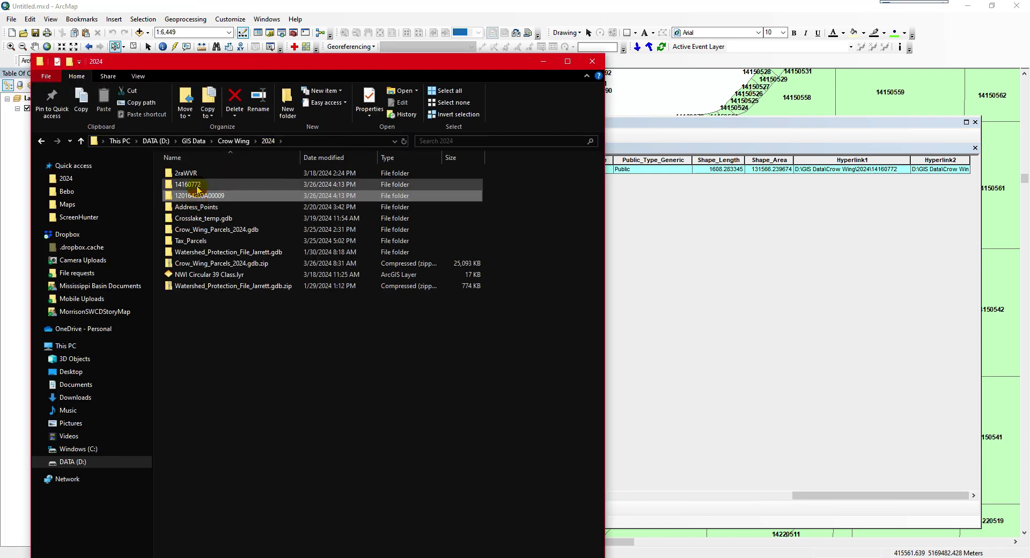
{"action": "double_click", "coordinate": [196, 186]}
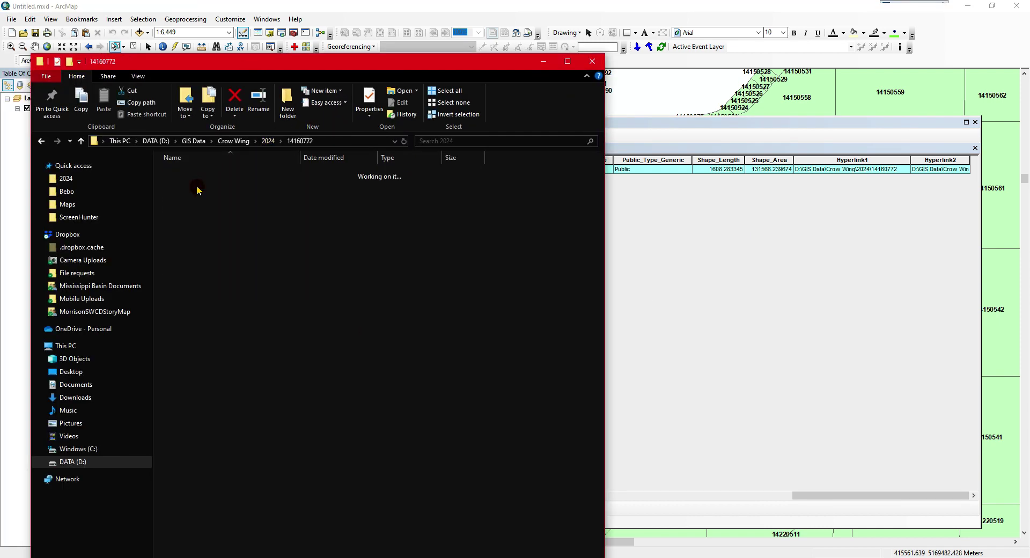
{"action": "left_click", "coordinate": [543, 63]}
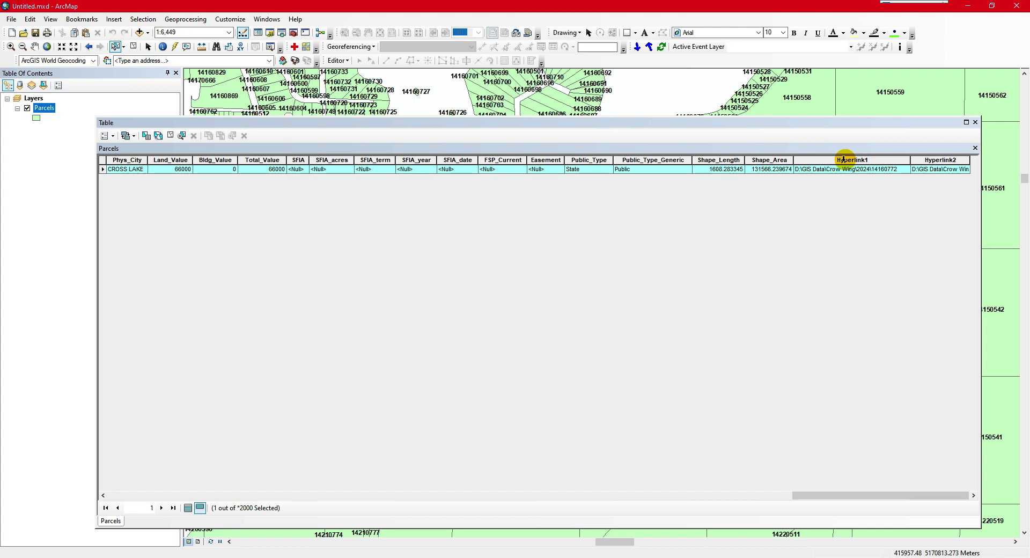
Step: Add a text field named Hyperlink1a with a length of 250 to the Parcels attribute table
{"action": "left_click", "coordinate": [844, 160]}
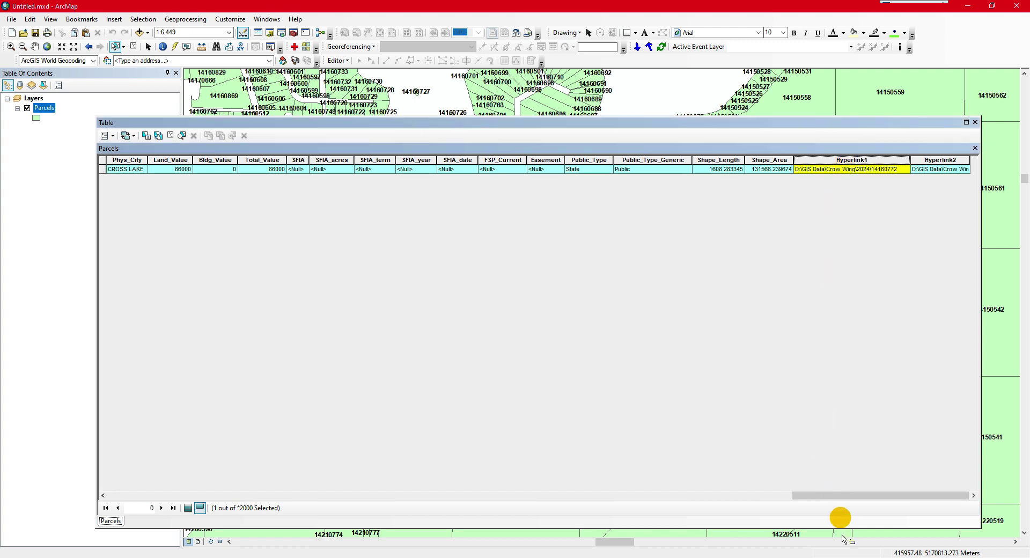
{"action": "left_click", "coordinate": [114, 135]}
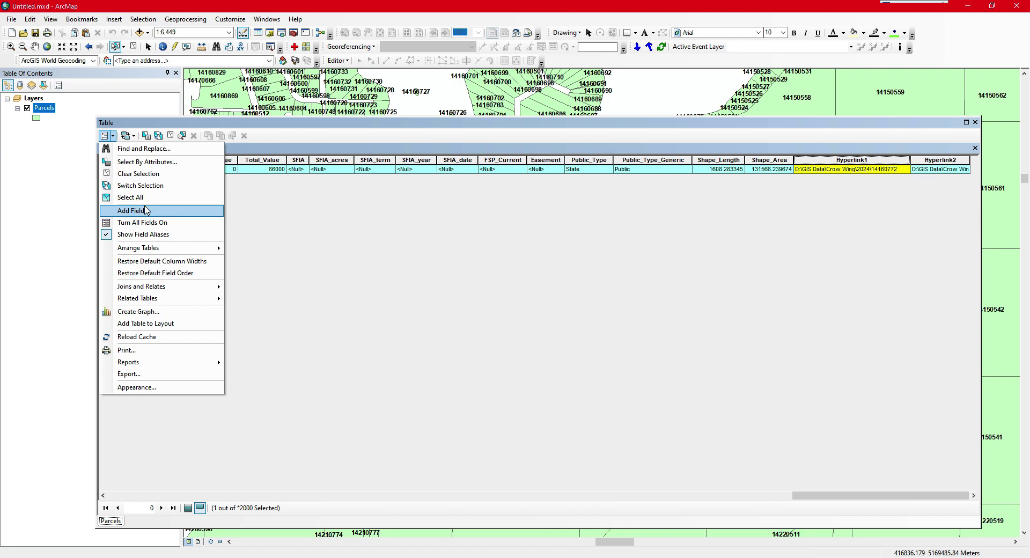
{"action": "left_click", "coordinate": [144, 210]}
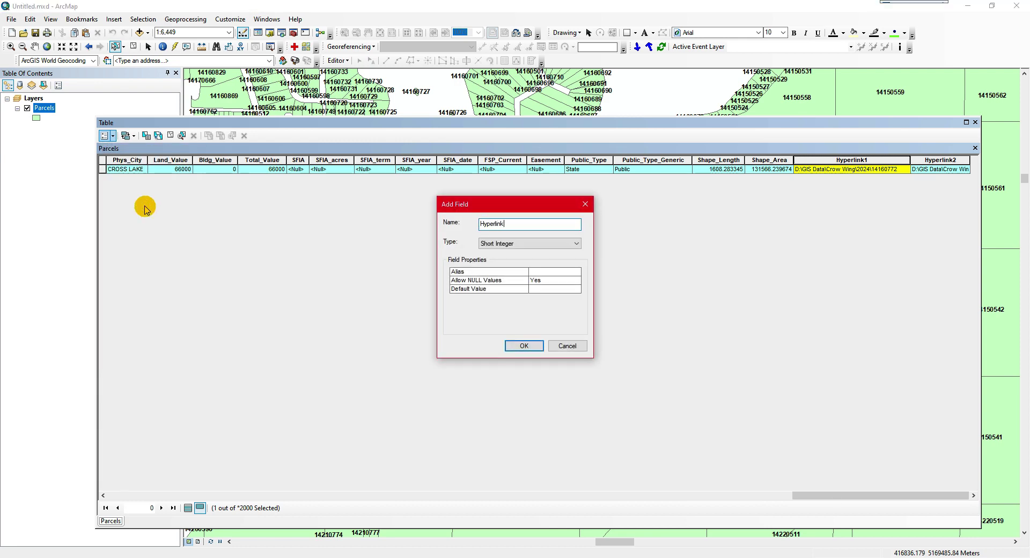
{"action": "type", "text": "Hyperlink1a"}
{"action": "left_click", "coordinate": [519, 244]}
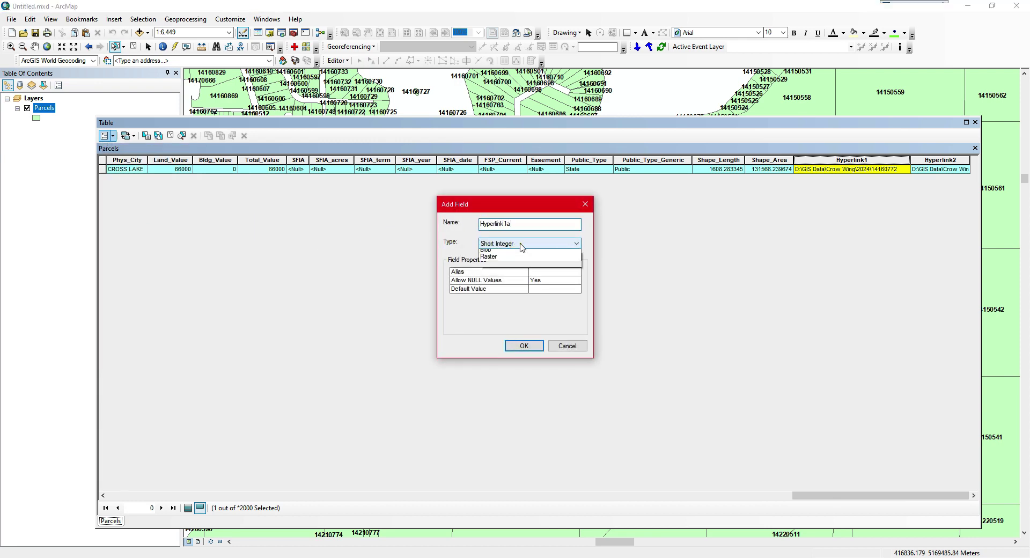
{"action": "left_click", "coordinate": [506, 281]}
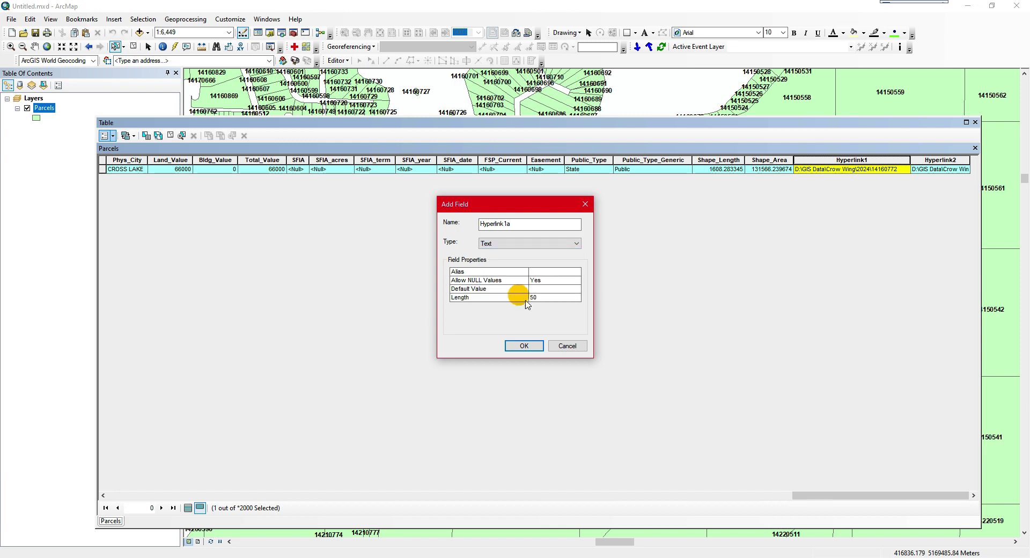
{"action": "left_click_drag", "start_coordinate": [532, 297], "coordinate": [506, 296]}
{"action": "type", "text": "25"}
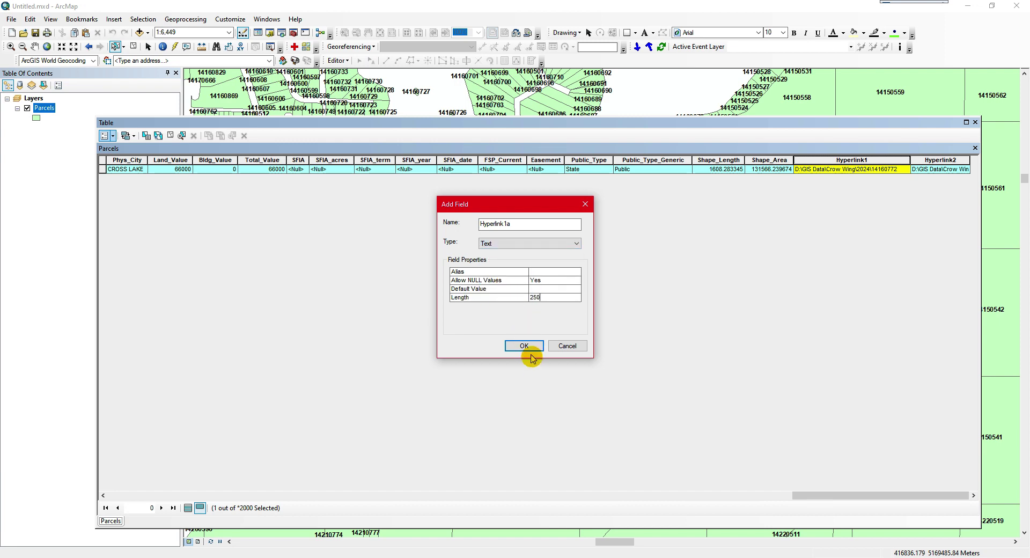
{"action": "left_click", "coordinate": [524, 345]}
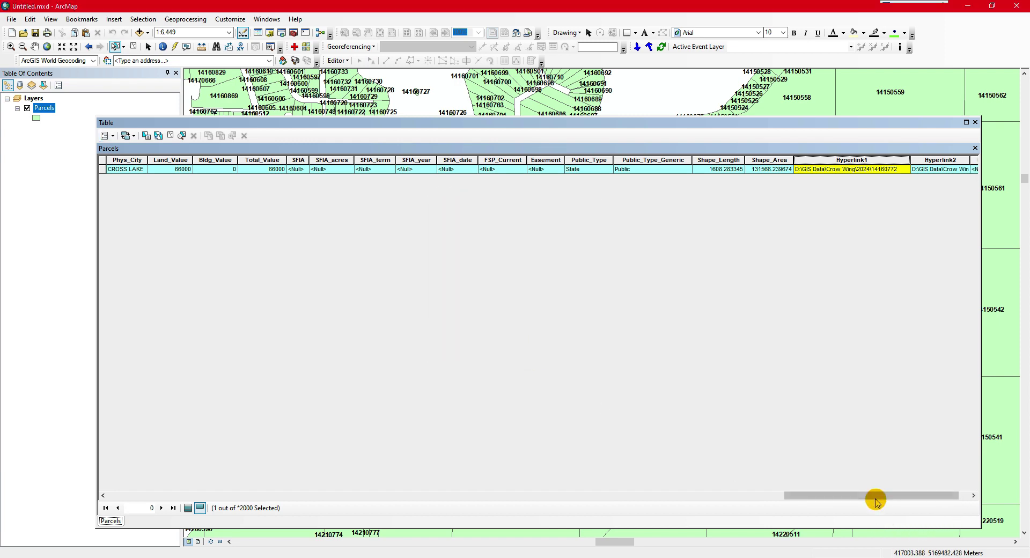
Step: Copy the parent folder path D:\GIS Data\Crow Wing\2024 from File Explorer and return to the attribute table
{"action": "left_click_drag", "start_coordinate": [874, 496], "coordinate": [912, 496]}
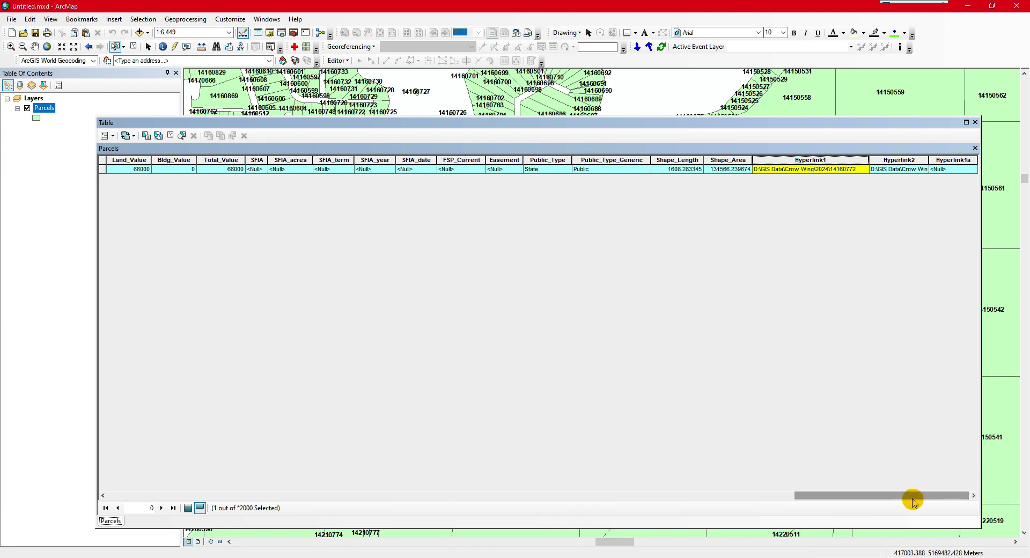
{"action": "right_click", "coordinate": [951, 157]}
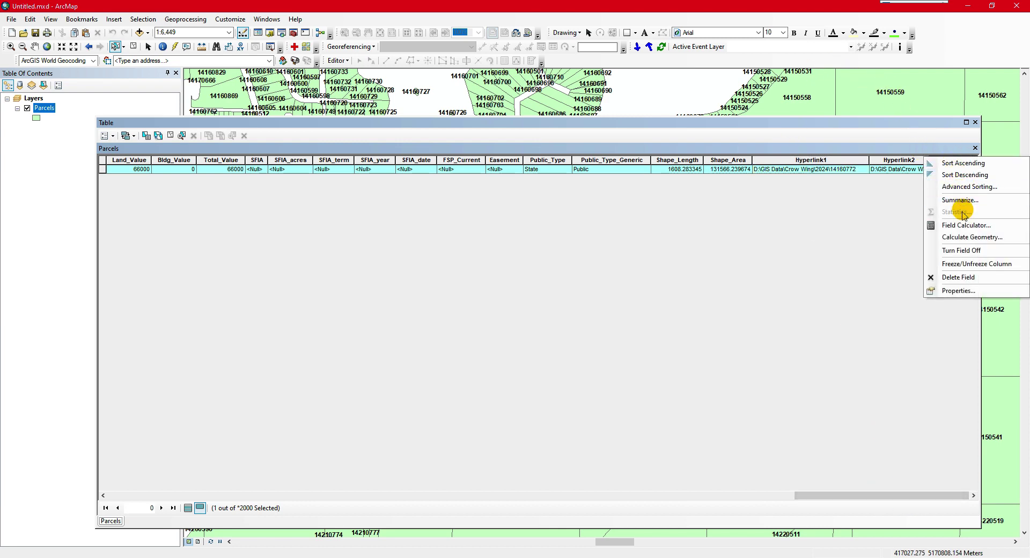
{"action": "key", "text": "Escape"}
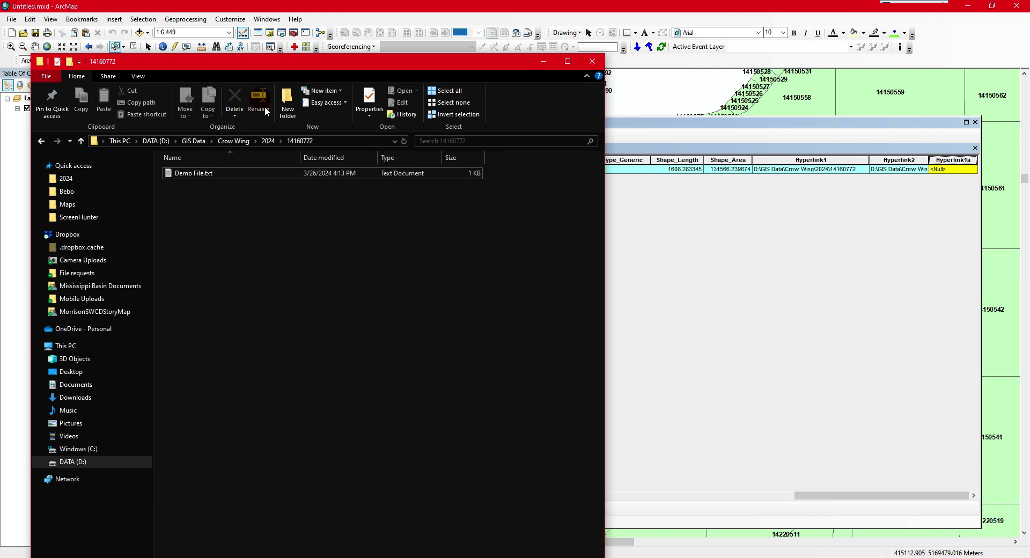
{"action": "left_click", "coordinate": [321, 141]}
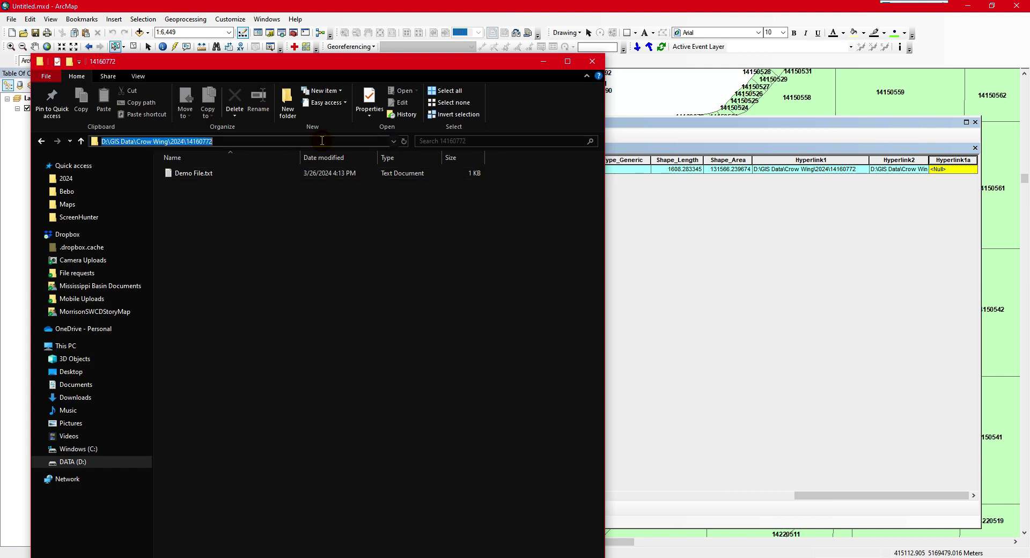
{"action": "left_click_drag", "start_coordinate": [184, 141], "coordinate": [81, 139]}
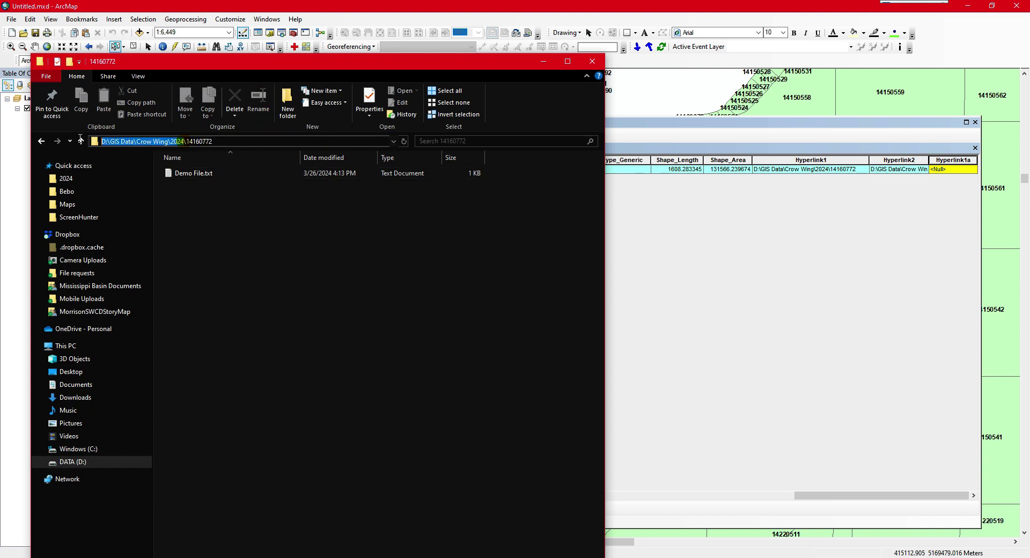
{"action": "right_click", "coordinate": [135, 141]}
{"action": "left_click", "coordinate": [160, 172]}
{"action": "left_click", "coordinate": [543, 61]}
{"action": "right_click", "coordinate": [953, 161]}
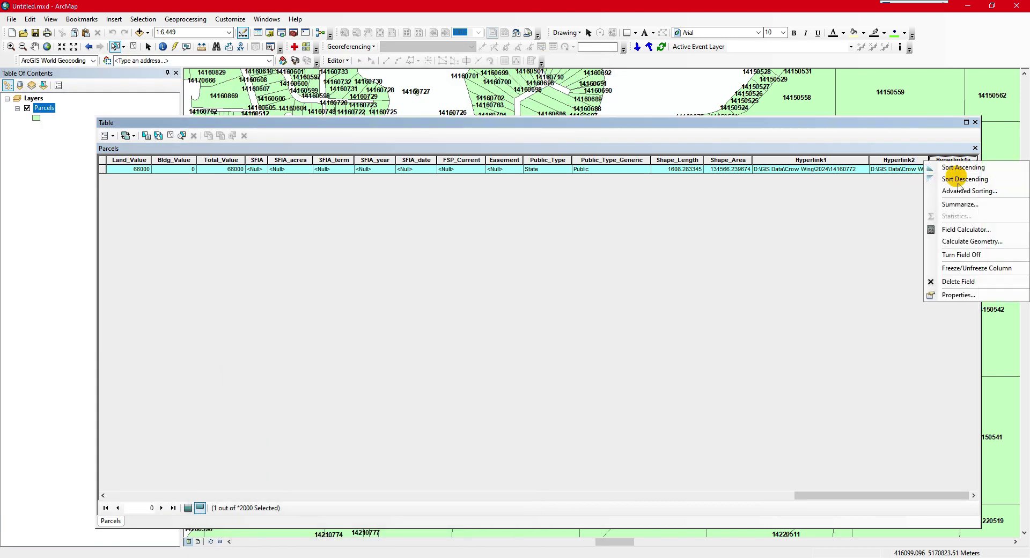
{"action": "left_click", "coordinate": [960, 229]}
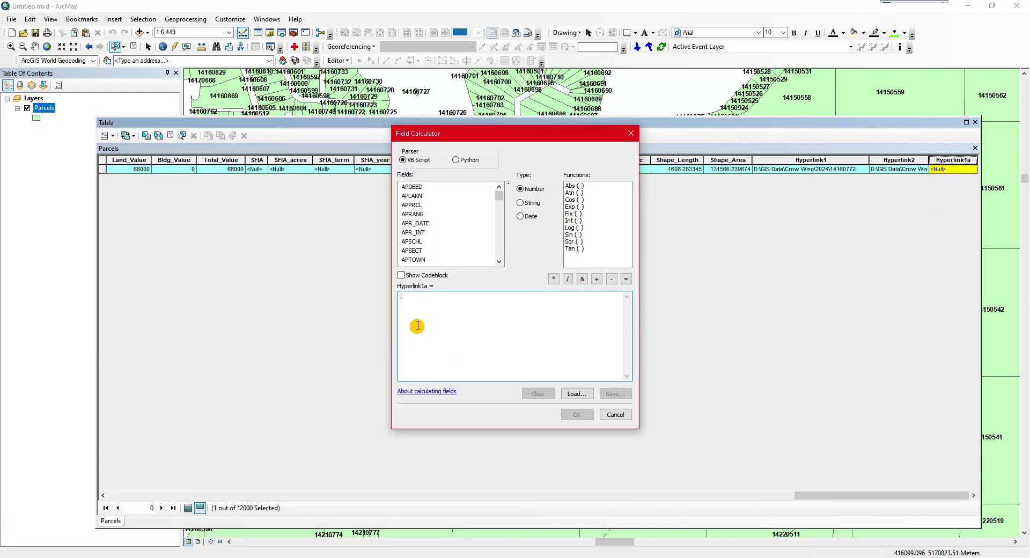
{"action": "left_click", "coordinate": [630, 133]}
Step: Build the Field Calculator expression "D:\GIS Data\Crow Wing\2024" + [PIN] for the Hyperlink1a field
{"action": "right_click", "coordinate": [949, 160]}
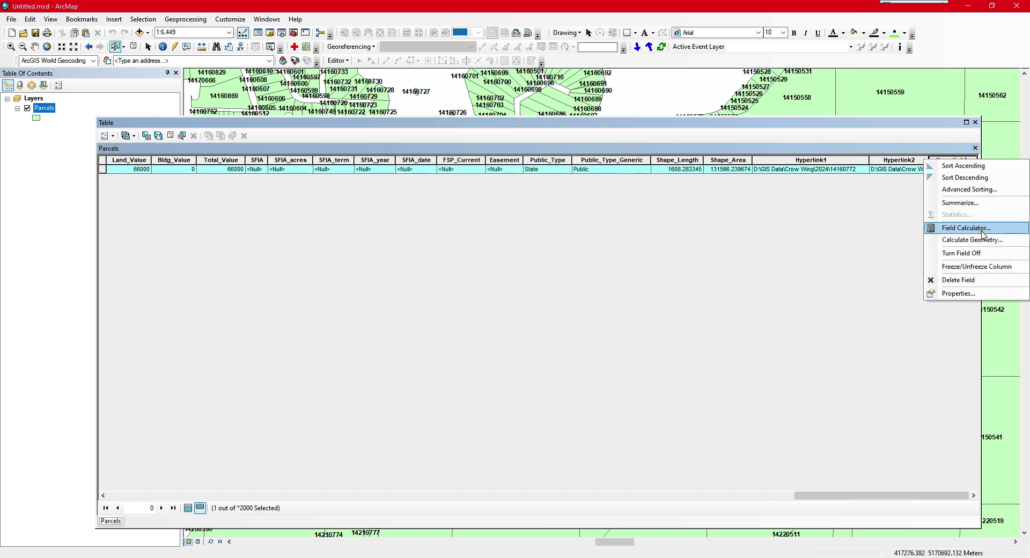
{"action": "left_click", "coordinate": [960, 228]}
{"action": "key", "text": "ctrl+v"}
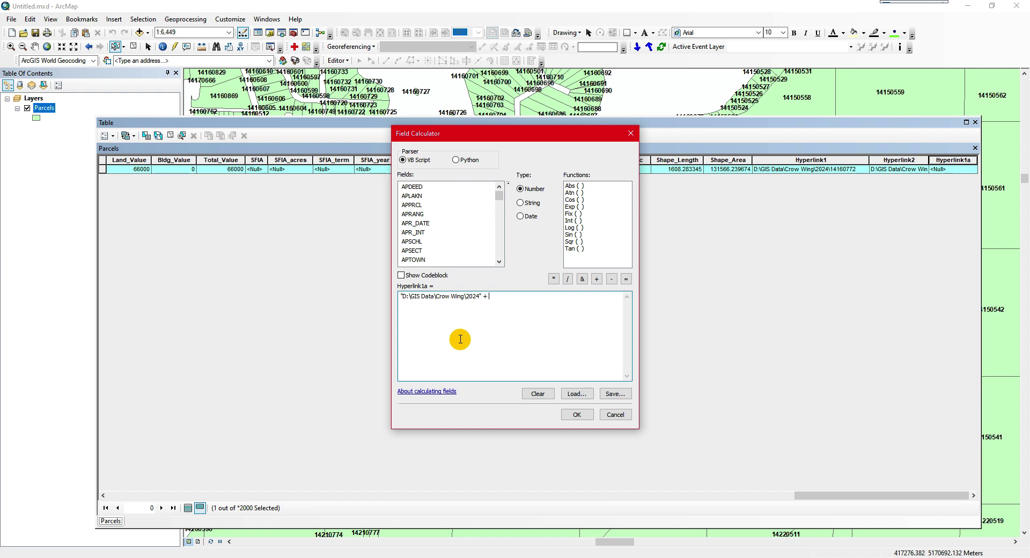
{"action": "left_click_drag", "start_coordinate": [499, 195], "coordinate": [503, 228]}
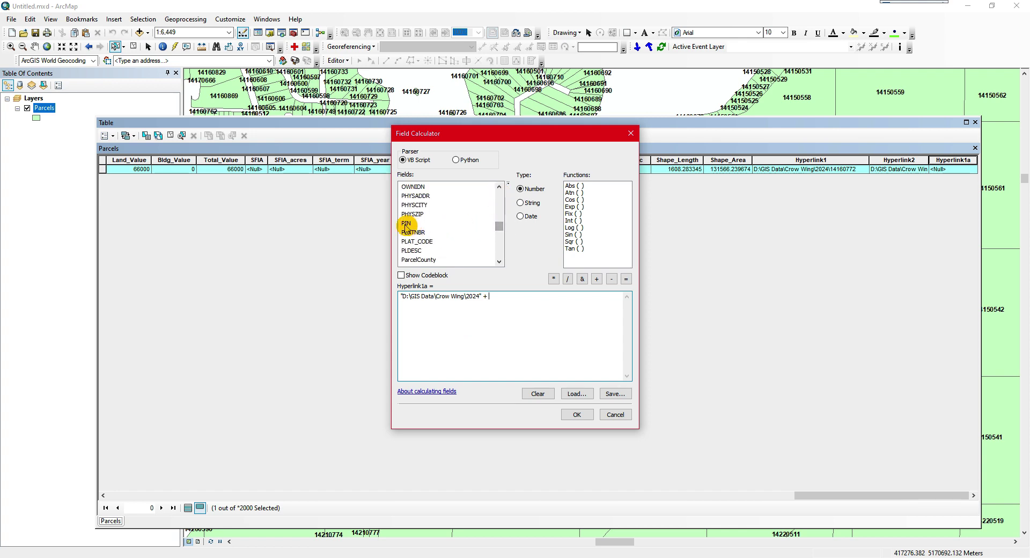
{"action": "double_click", "coordinate": [406, 223]}
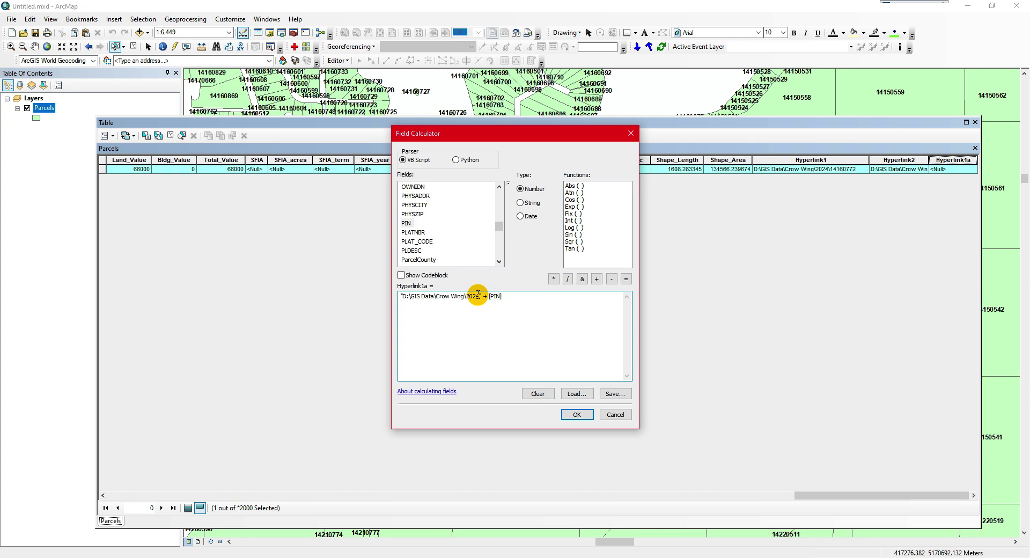
Step: Check the folder path in File Explorer, then add a backslash after 2024 in the Hyperlink1a expression and run the calculation
{"action": "key", "text": "alt+Tab"}
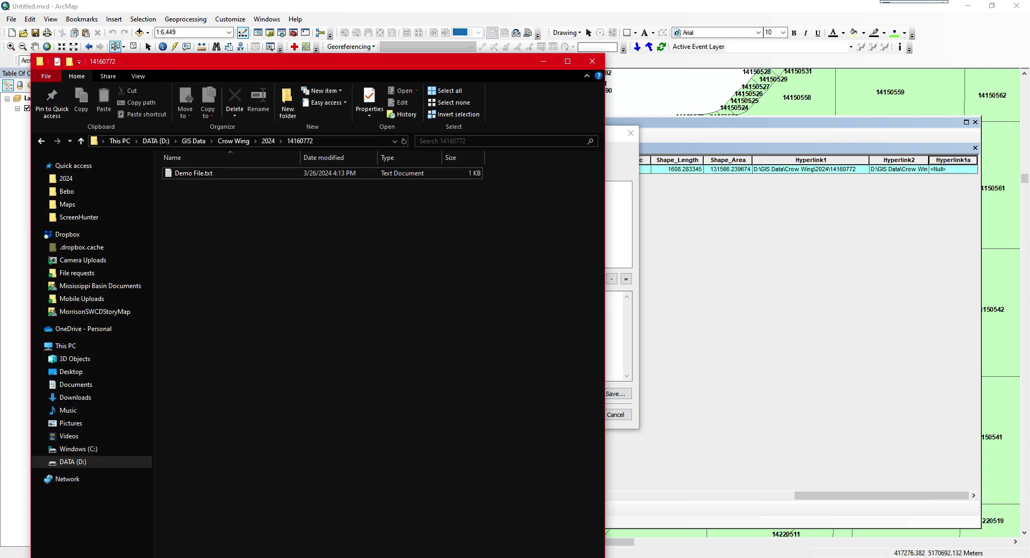
{"action": "left_click", "coordinate": [348, 144]}
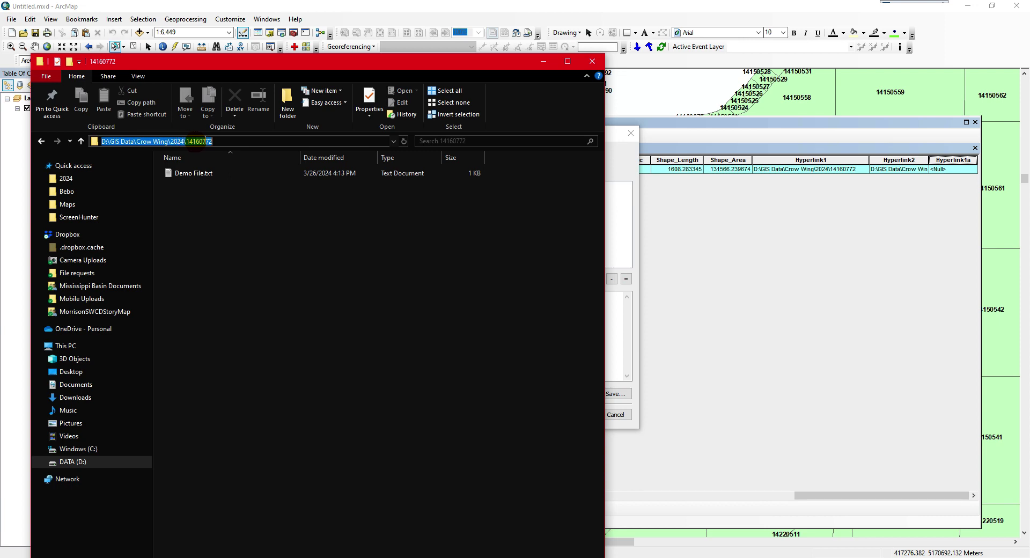
{"action": "left_click", "coordinate": [543, 61]}
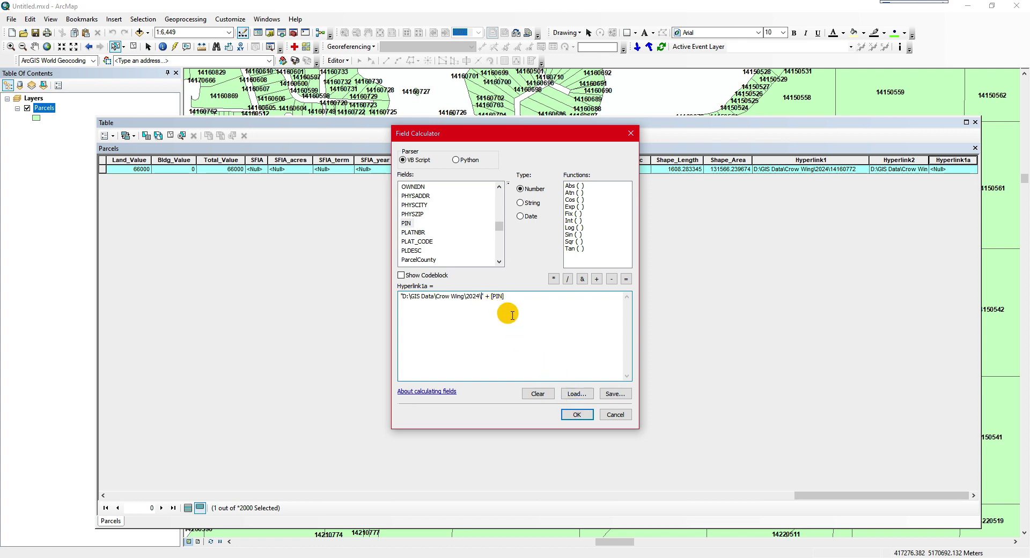
{"action": "left_click", "coordinate": [575, 414]}
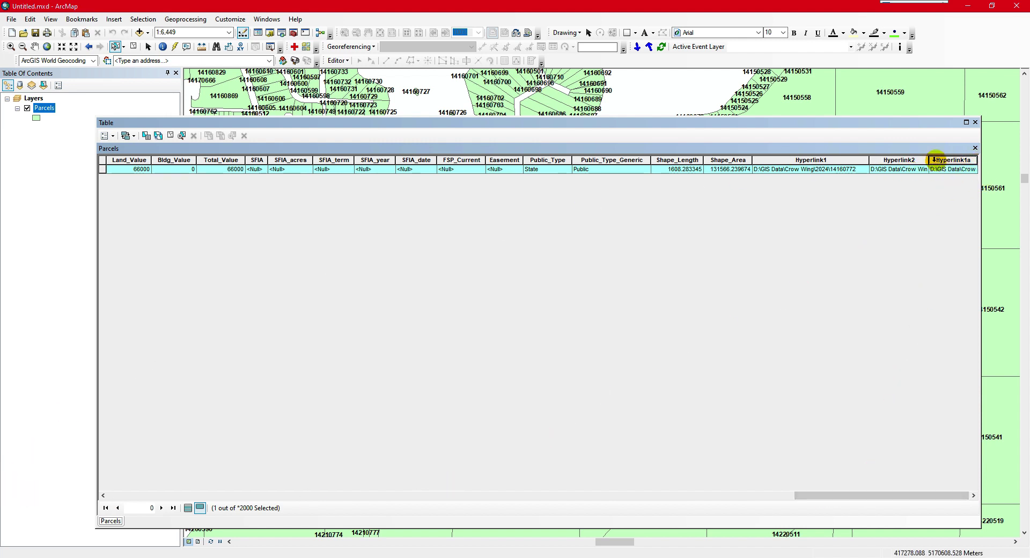
Step: Limit the Parcels table display to the PIN, APPRCL and hyperlink fields, and widen Hyperlink1a to show its full path
{"action": "left_click_drag", "start_coordinate": [868, 159], "coordinate": [870, 161]}
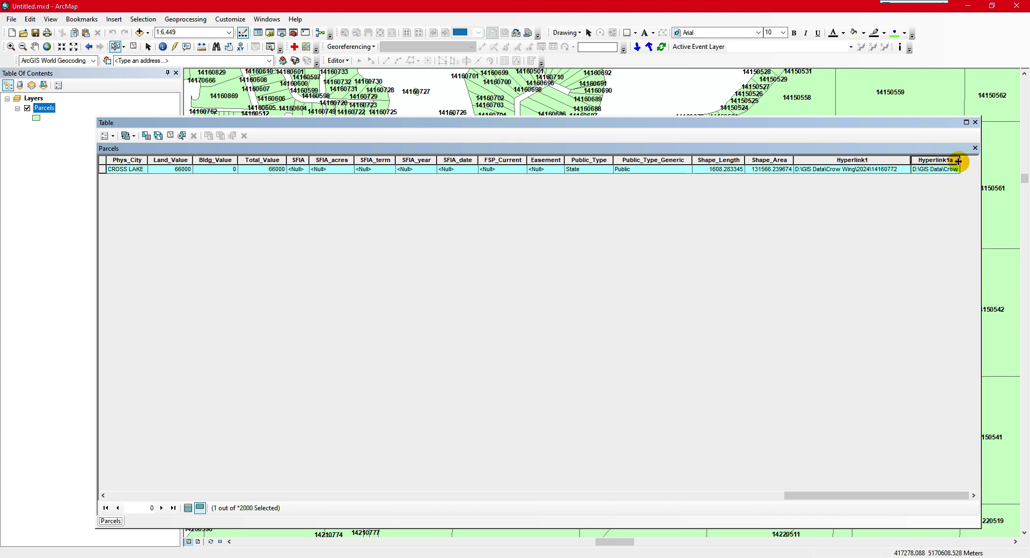
{"action": "double_click", "coordinate": [46, 112]}
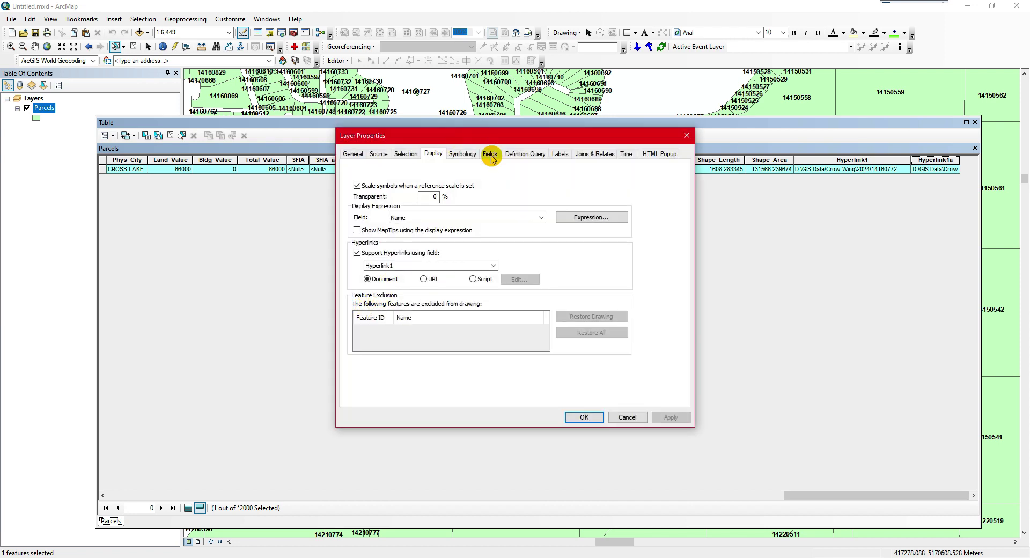
{"action": "left_click", "coordinate": [490, 154]}
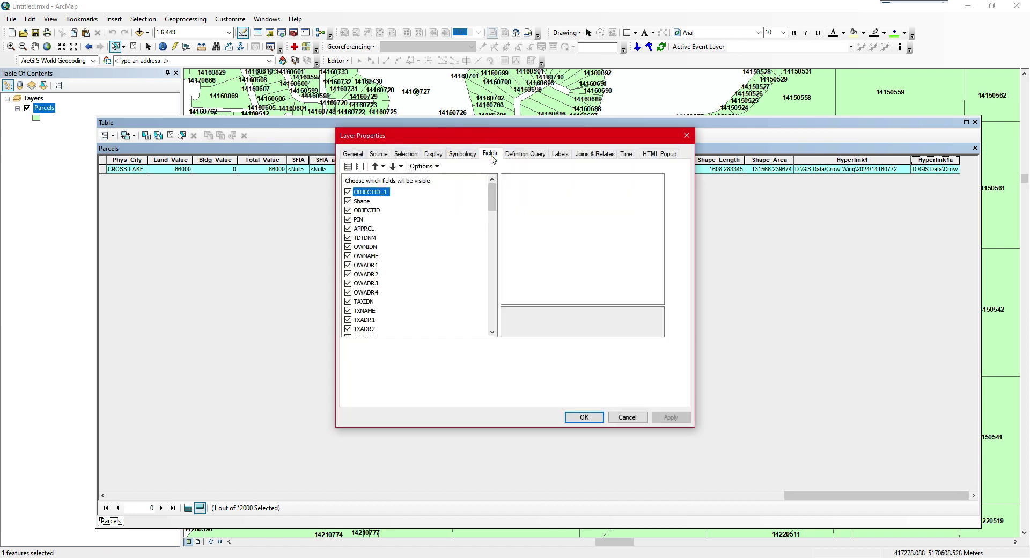
{"action": "left_click", "coordinate": [360, 166]}
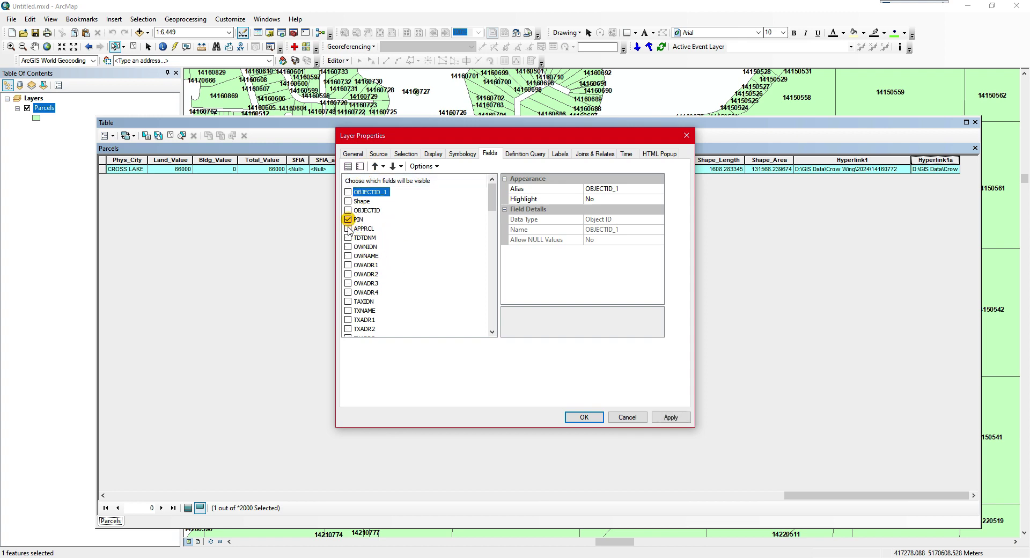
{"action": "scroll", "coordinate": [349, 231], "scroll_direction": "down", "scroll_amount": 10}
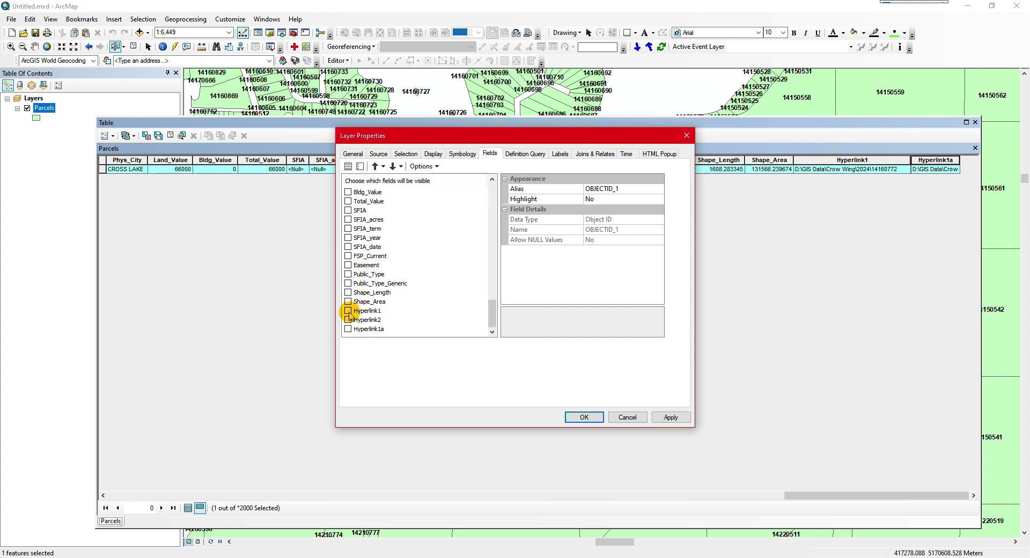
{"action": "left_click", "coordinate": [585, 417]}
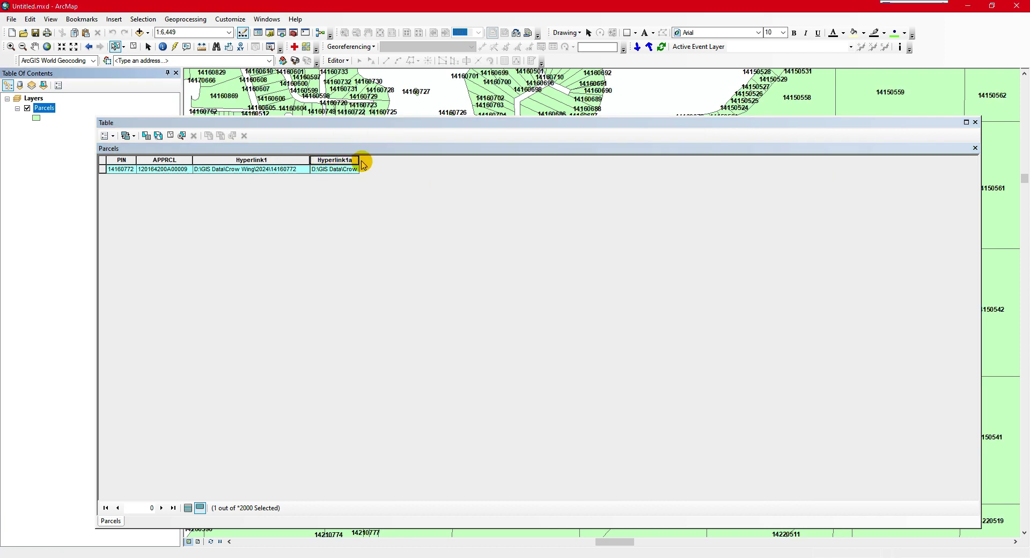
{"action": "left_click_drag", "start_coordinate": [359, 160], "coordinate": [445, 160]}
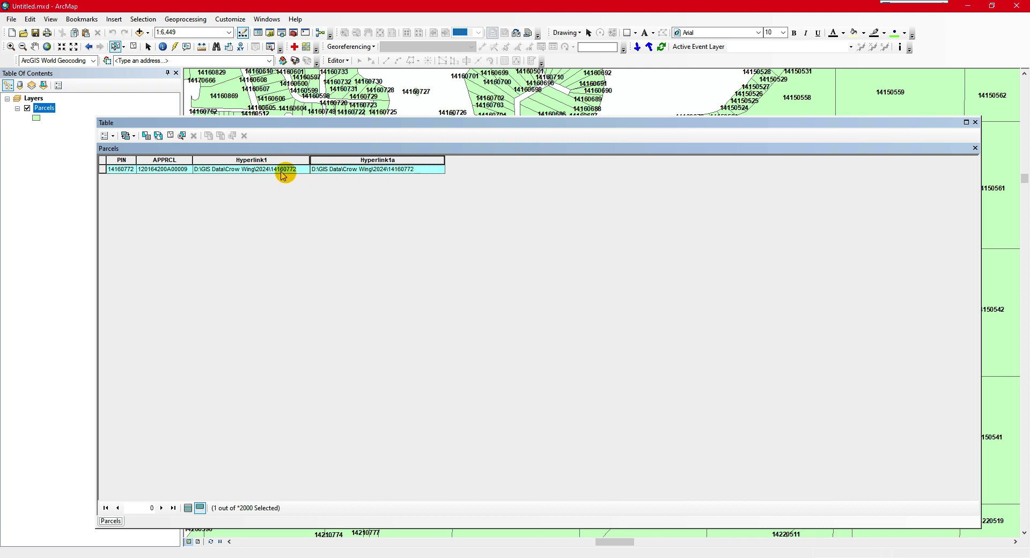
Step: Close the attribute table and set the Parcels layer's hyperlinks to use the Hyperlink1a field
{"action": "left_click", "coordinate": [975, 121]}
{"action": "right_click", "coordinate": [44, 108]}
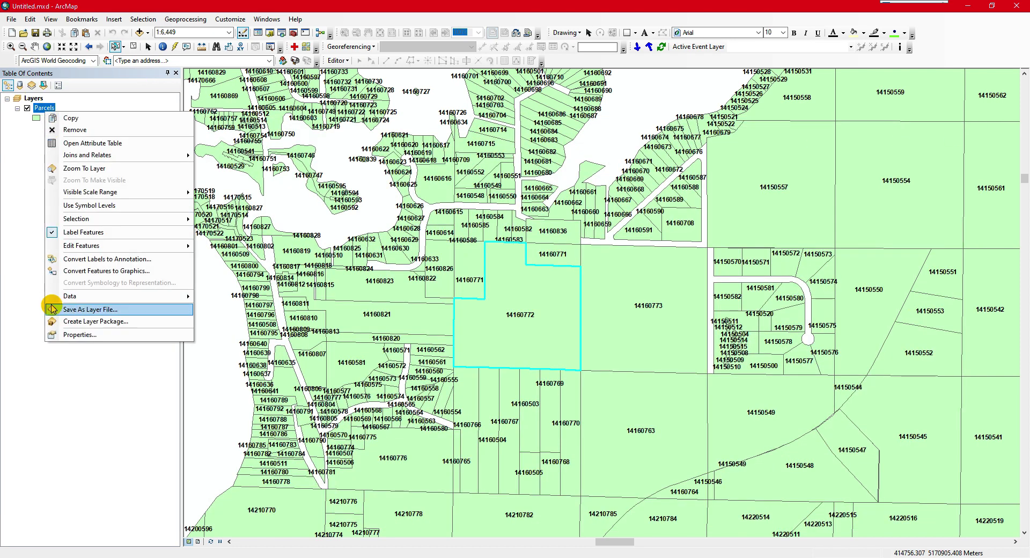
{"action": "left_click", "coordinate": [67, 331]}
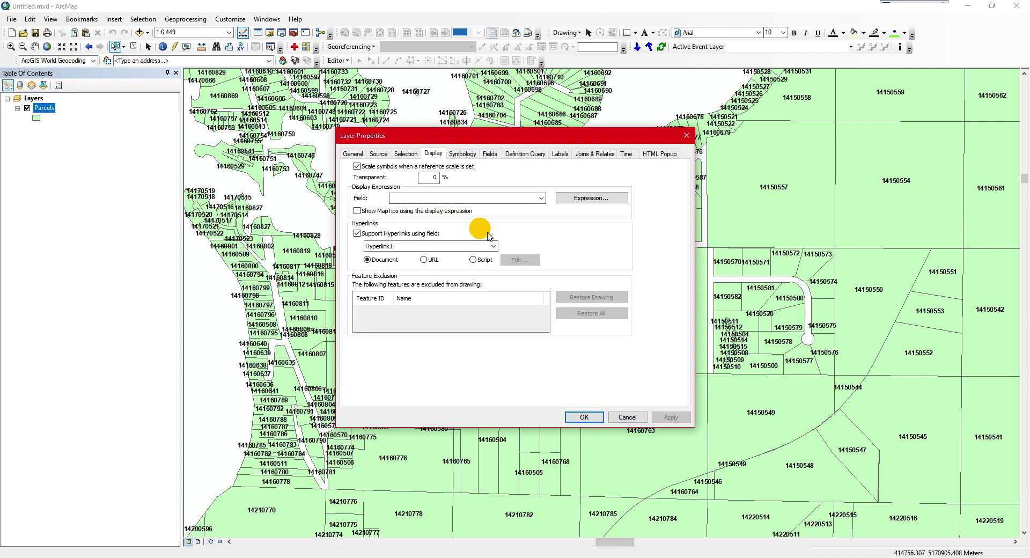
{"action": "left_click", "coordinate": [492, 246]}
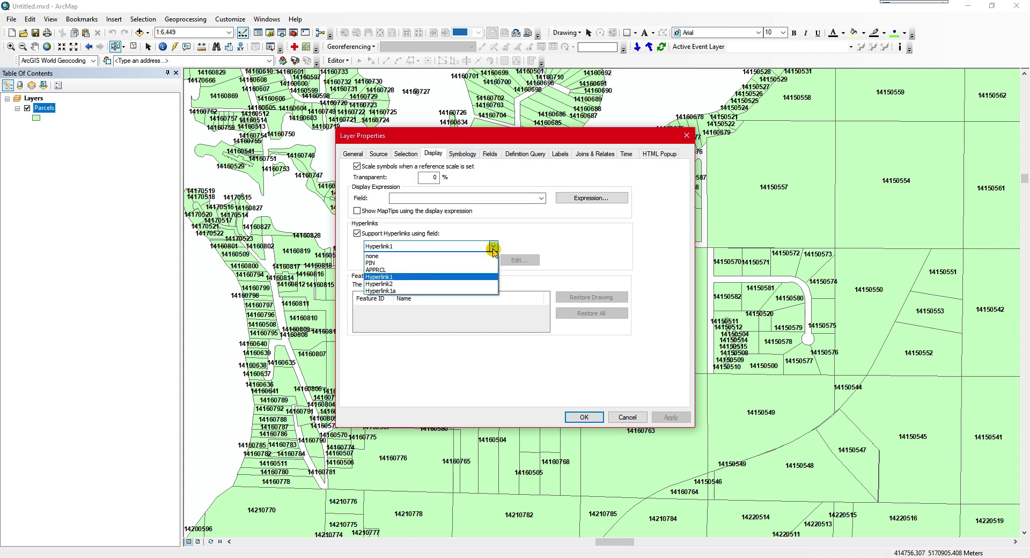
{"action": "left_click", "coordinate": [425, 291]}
{"action": "left_click", "coordinate": [584, 417]}
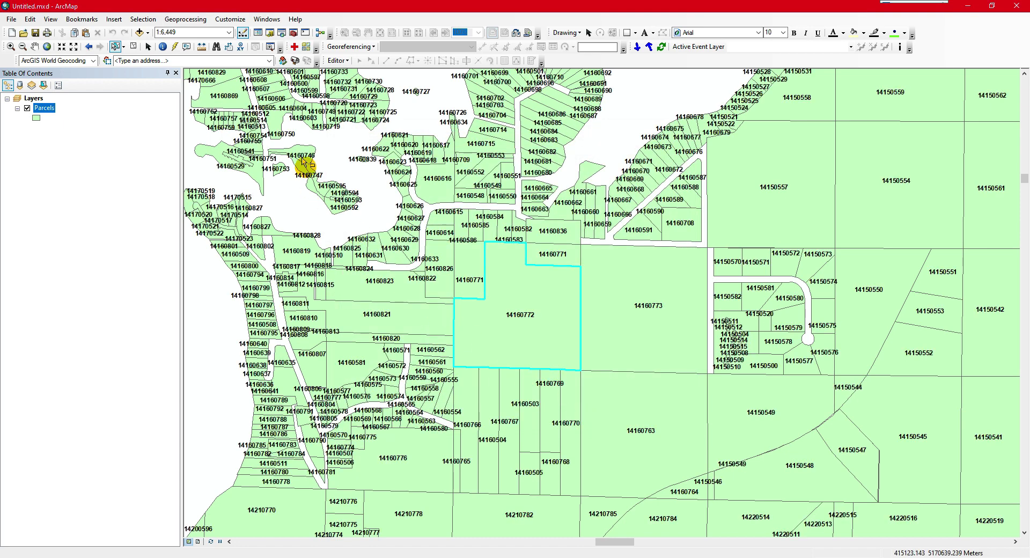
Step: Test the link of parcel 14160772 with the Hyperlink tool and close the folder window
{"action": "left_click", "coordinate": [173, 48]}
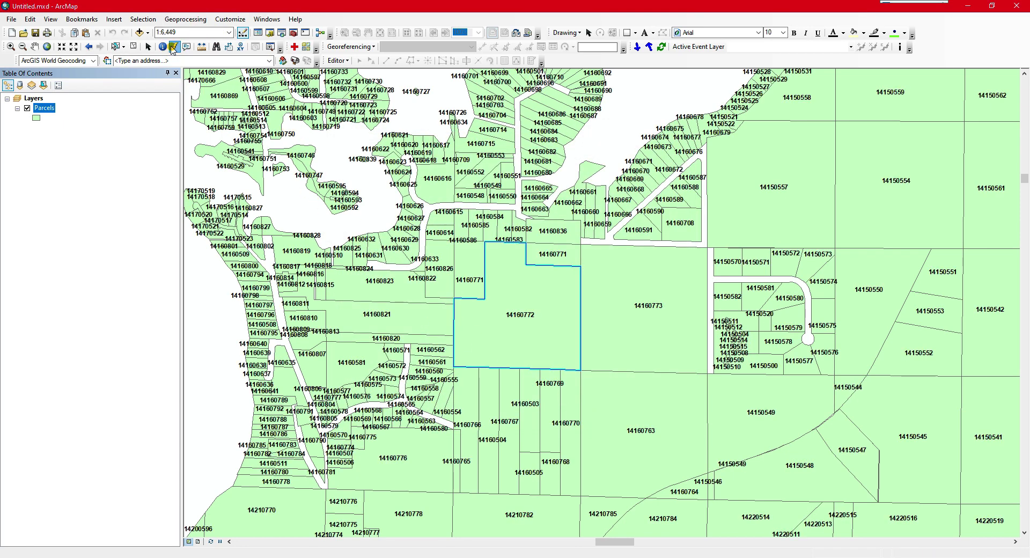
{"action": "left_click", "coordinate": [540, 325]}
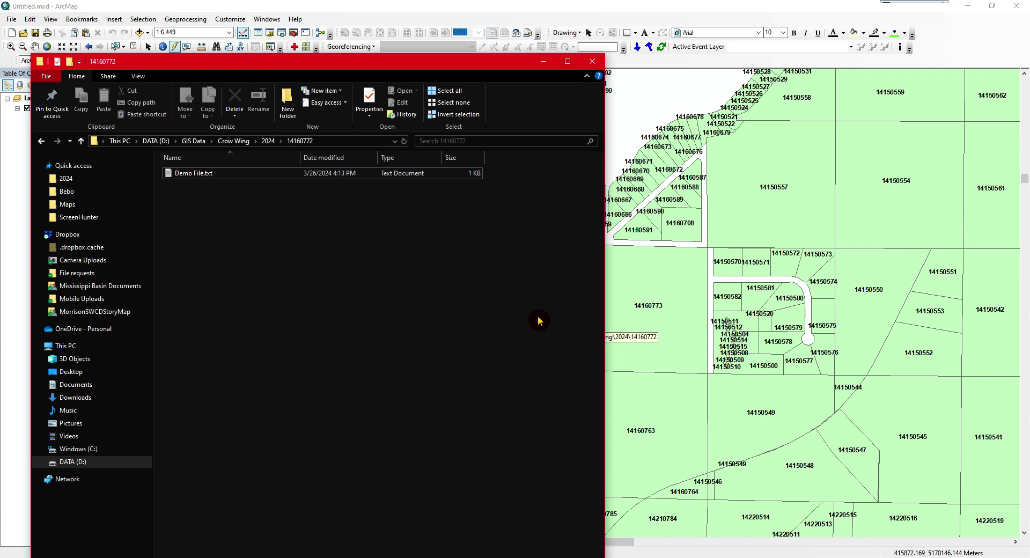
{"action": "left_click", "coordinate": [592, 63]}
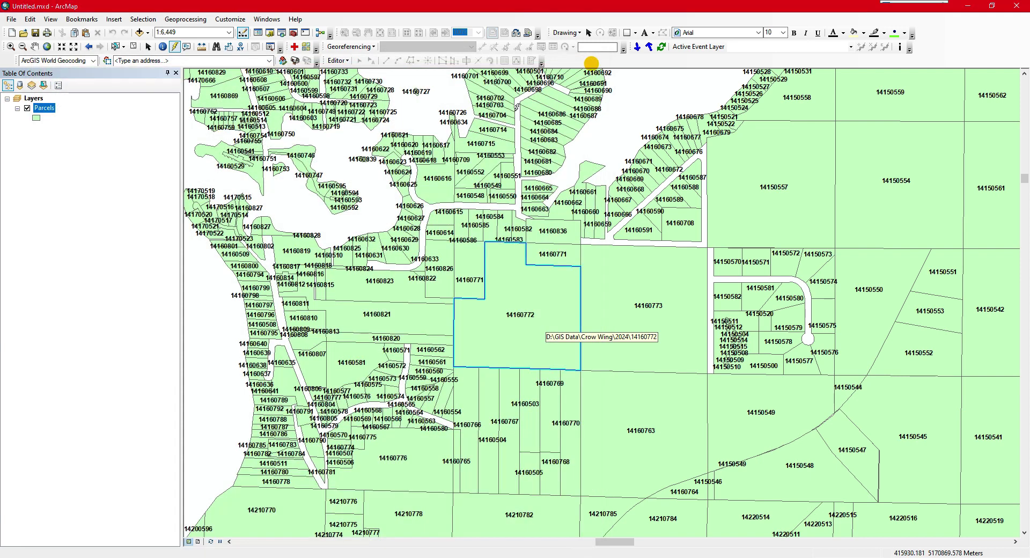
Step: Open the Parcels attribute table again and show all records
{"action": "right_click", "coordinate": [44, 111]}
{"action": "left_click", "coordinate": [73, 140]}
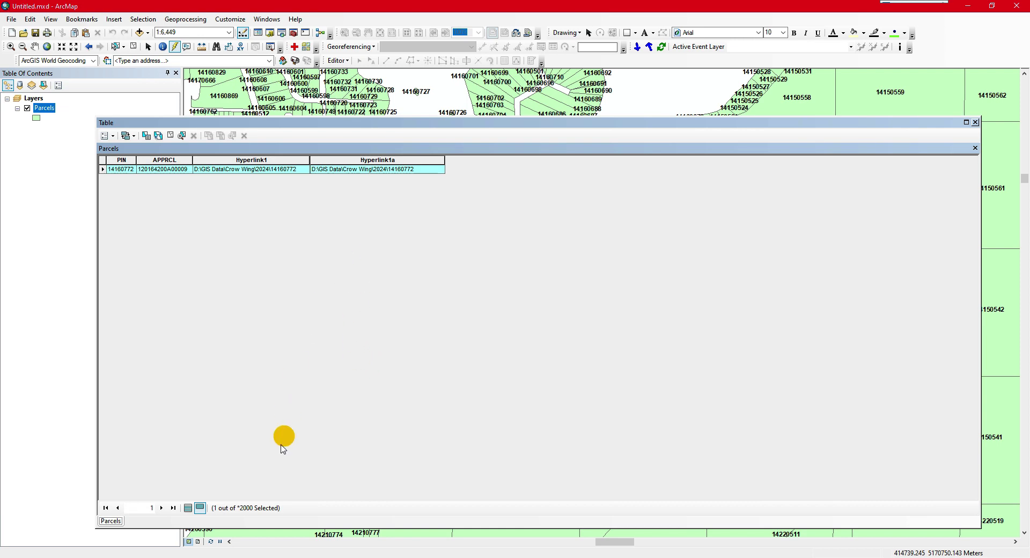
{"action": "left_click", "coordinate": [189, 507]}
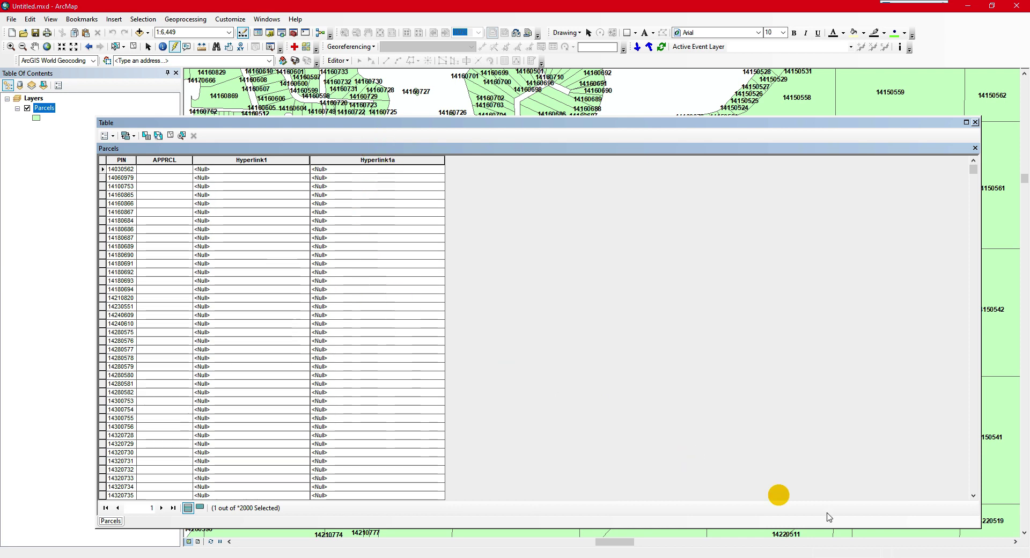
Step: Calculate the Hyperlink1a field with the expression "D:\GIS Data\Crow Wing\2024\"+ [PIN]
{"action": "left_click", "coordinate": [400, 161]}
{"action": "right_click", "coordinate": [400, 161]}
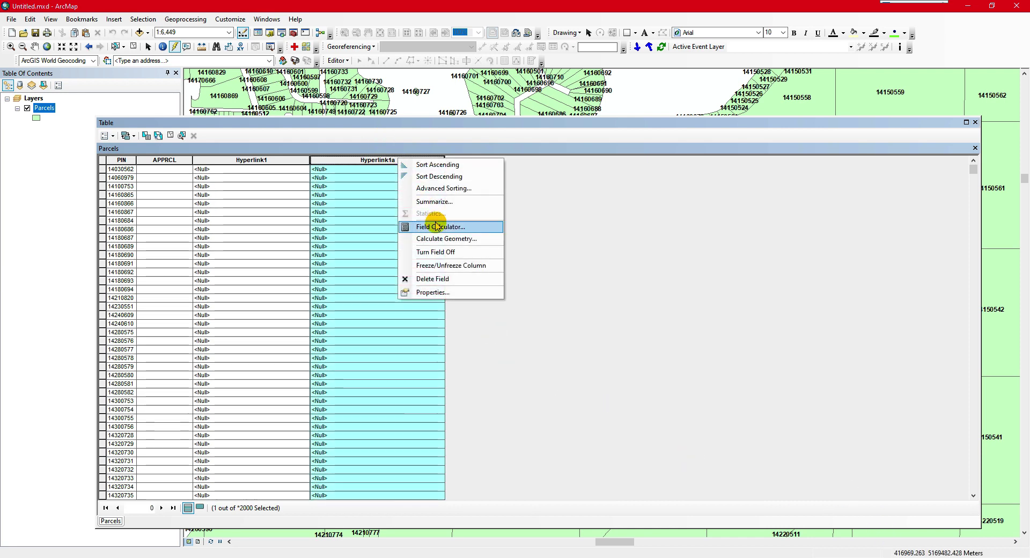
{"action": "left_click", "coordinate": [434, 220]}
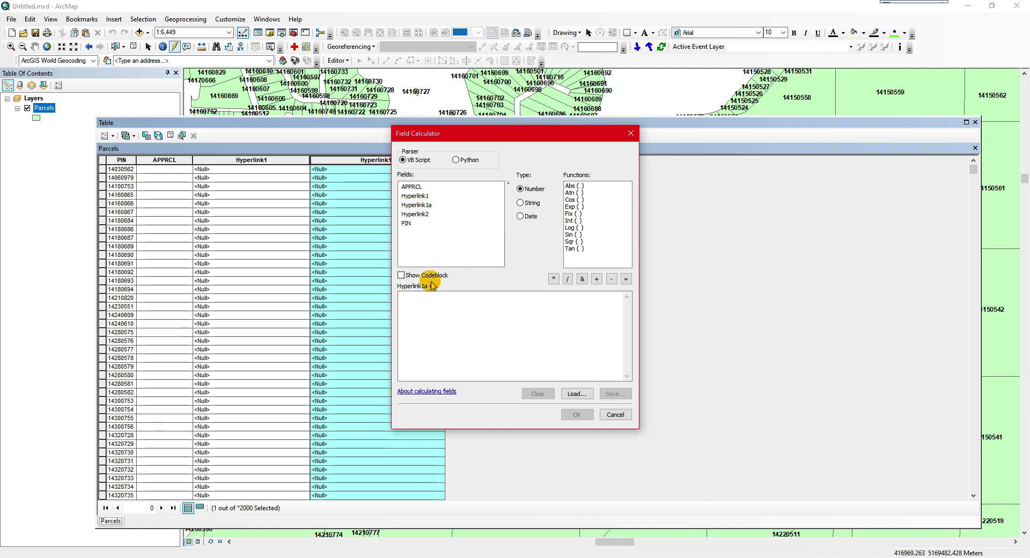
{"action": "left_click", "coordinate": [439, 303]}
{"action": "type", "text": "\""}
{"action": "type", "text": "D:\\GIS Data\\Crow Wing\\2024"}
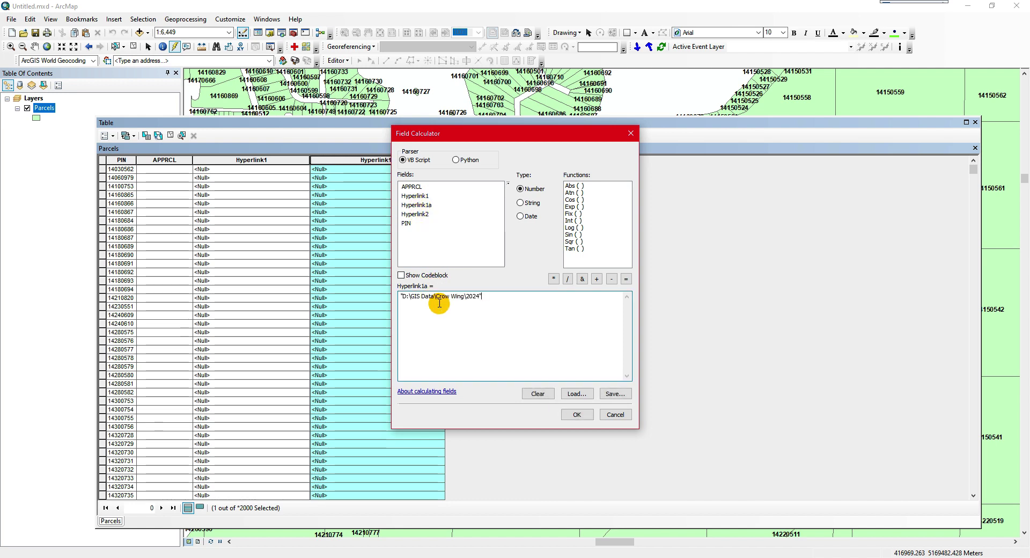
{"action": "key", "text": "BackSpace"}
{"action": "key", "text": "BackSpace"}
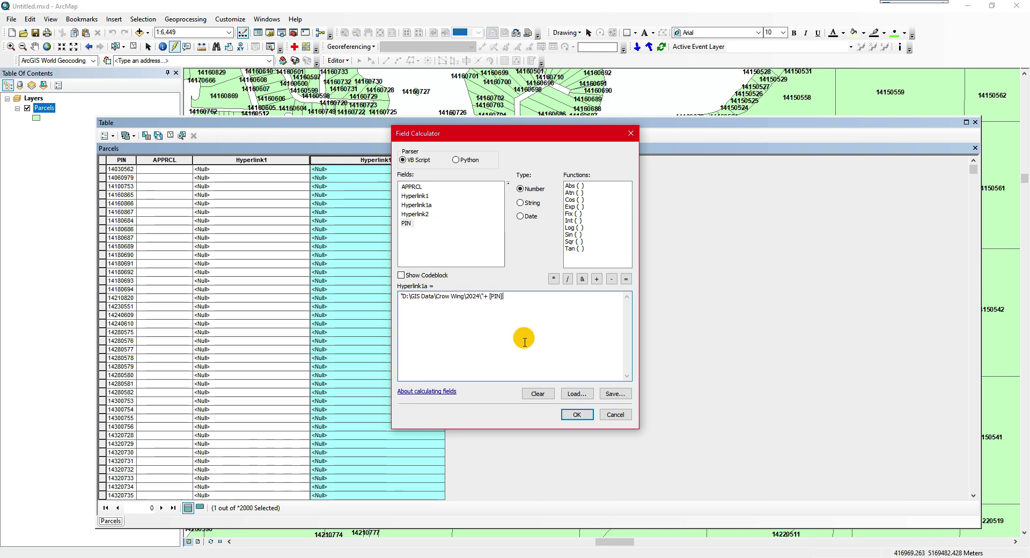
{"action": "left_click", "coordinate": [577, 414]}
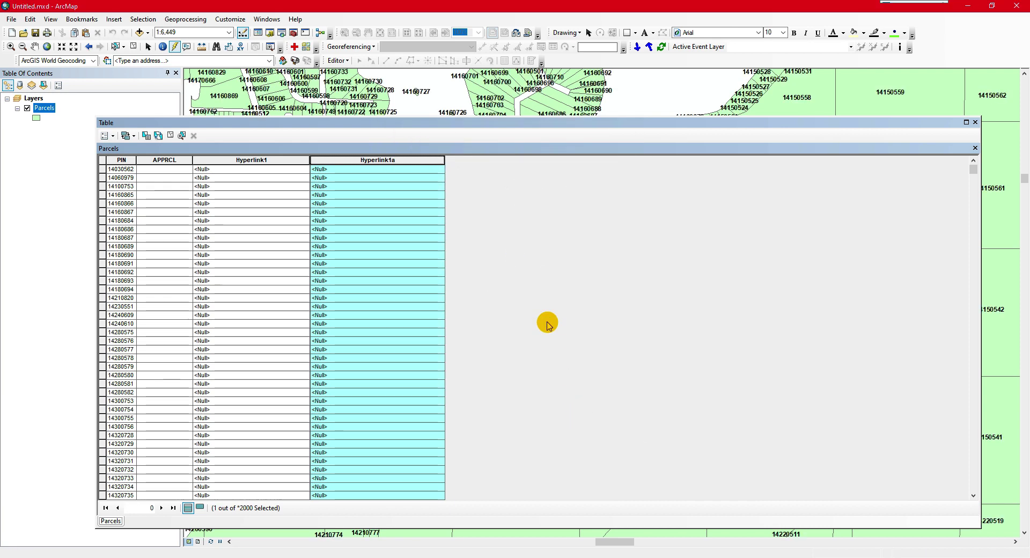
Step: Clear the parcel selection and rerun the Hyperlink1a calculation on all records with the same expression
{"action": "left_click", "coordinate": [134, 47]}
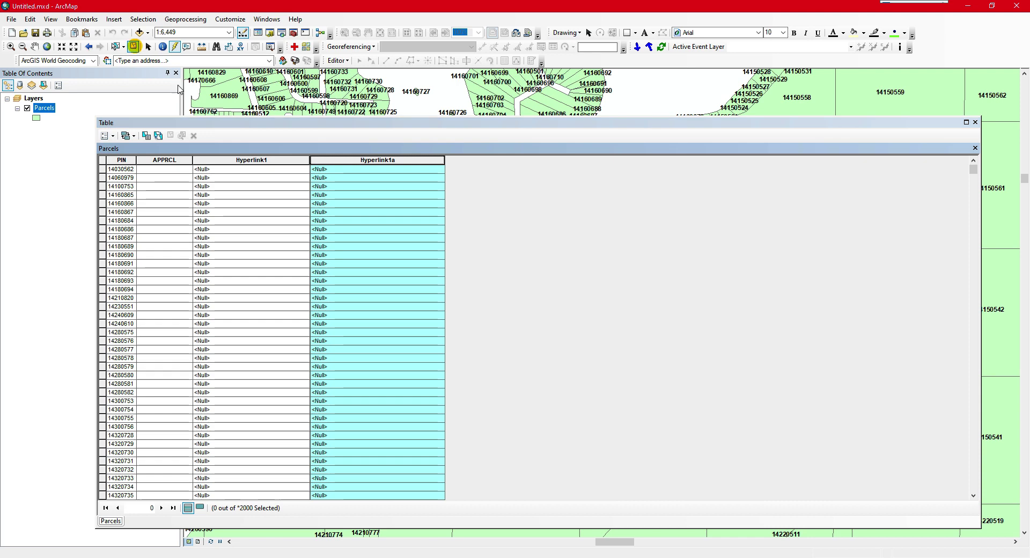
{"action": "right_click", "coordinate": [413, 160]}
{"action": "left_click", "coordinate": [480, 230]}
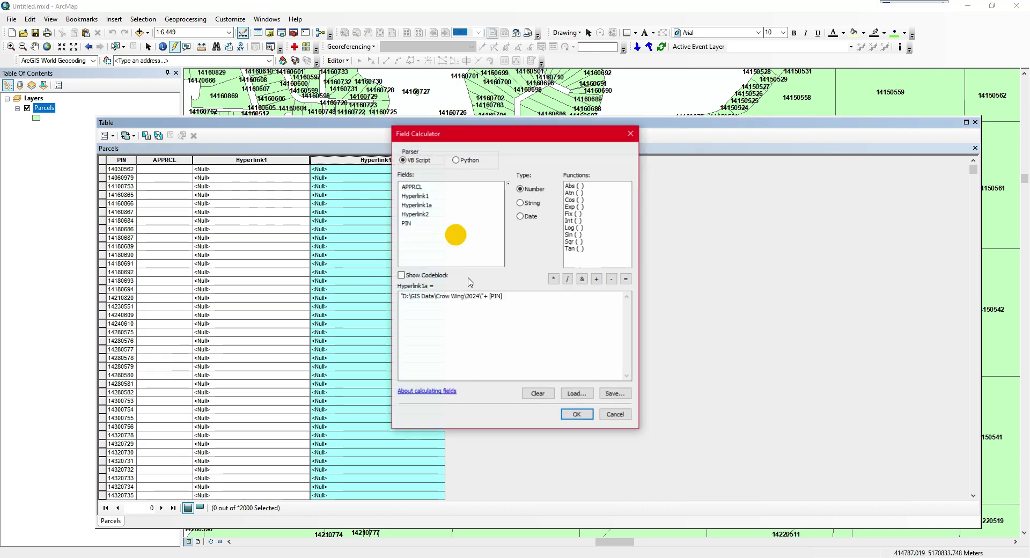
{"action": "left_click", "coordinate": [577, 414]}
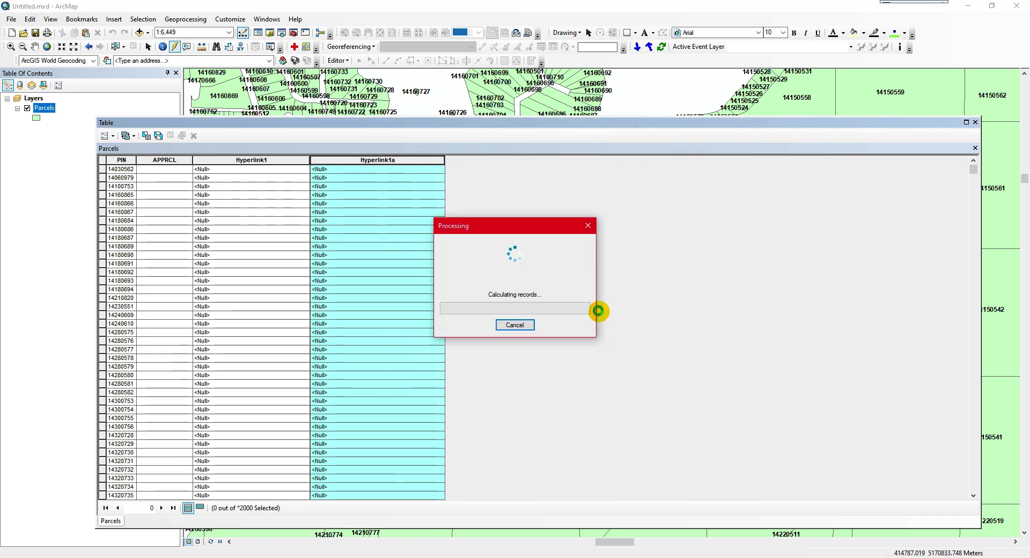
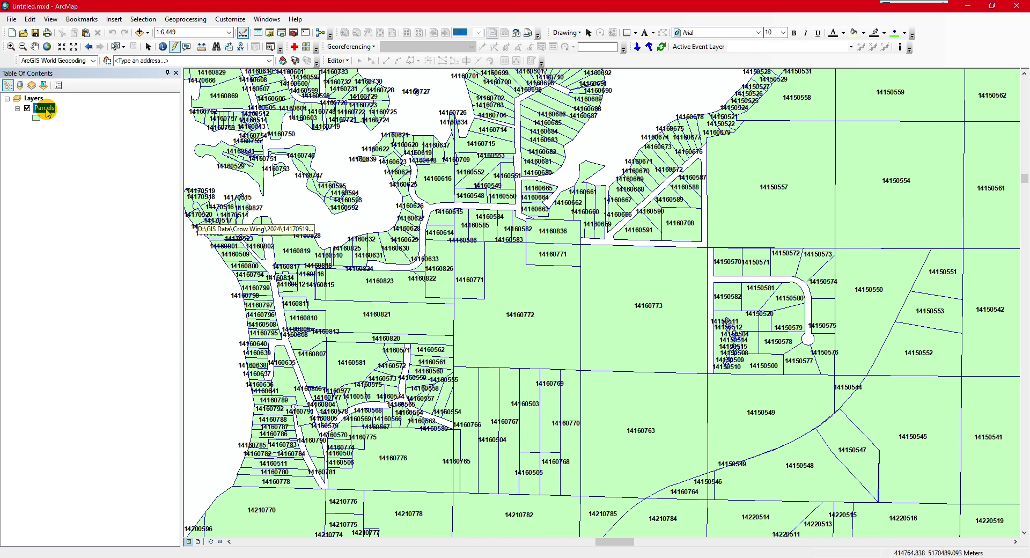
Step: Inspect the hyperlink attributes of parcel 14160772 with the Identify tool, and close the Identify results
{"action": "right_click", "coordinate": [48, 112]}
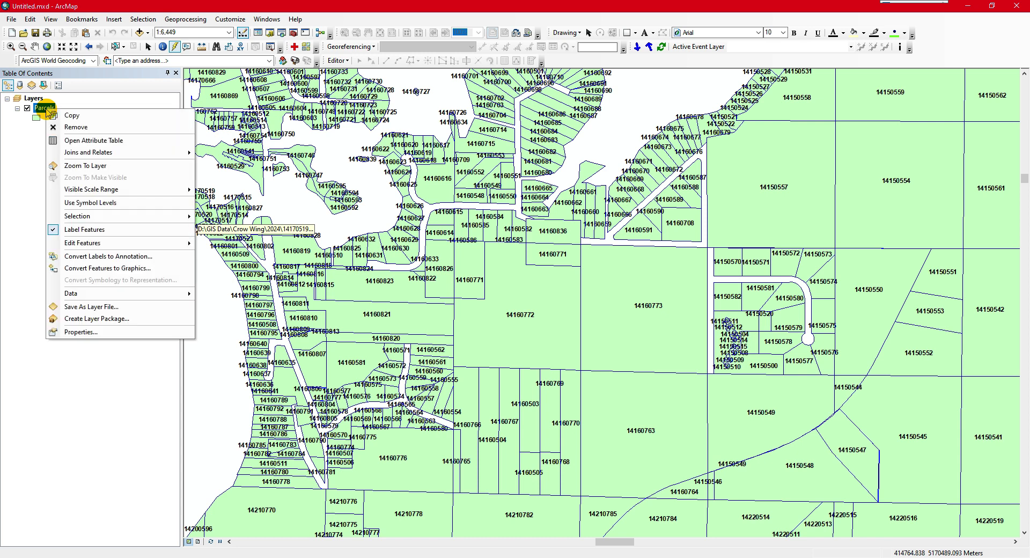
{"action": "left_click", "coordinate": [153, 46]}
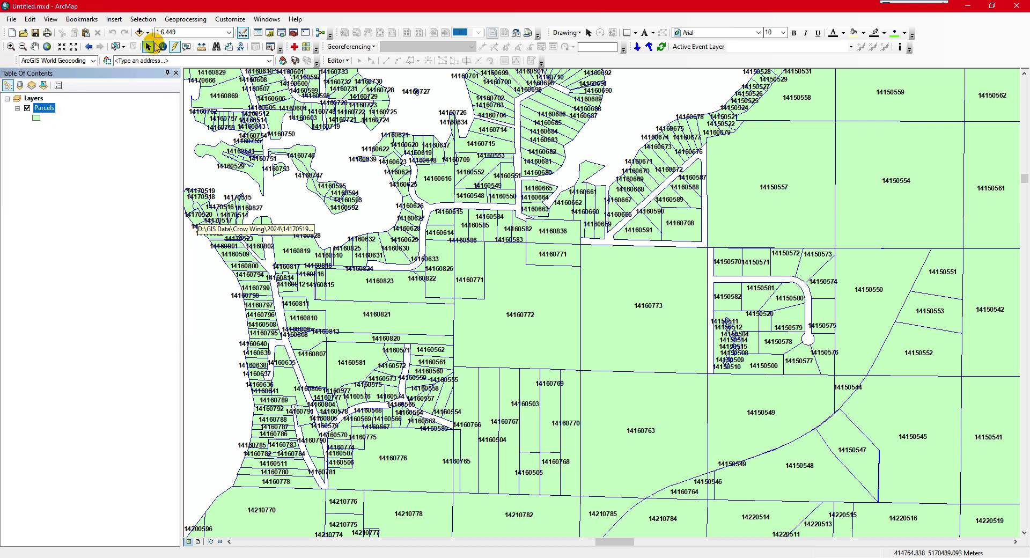
{"action": "left_click", "coordinate": [555, 320]}
{"action": "left_click", "coordinate": [948, 322]}
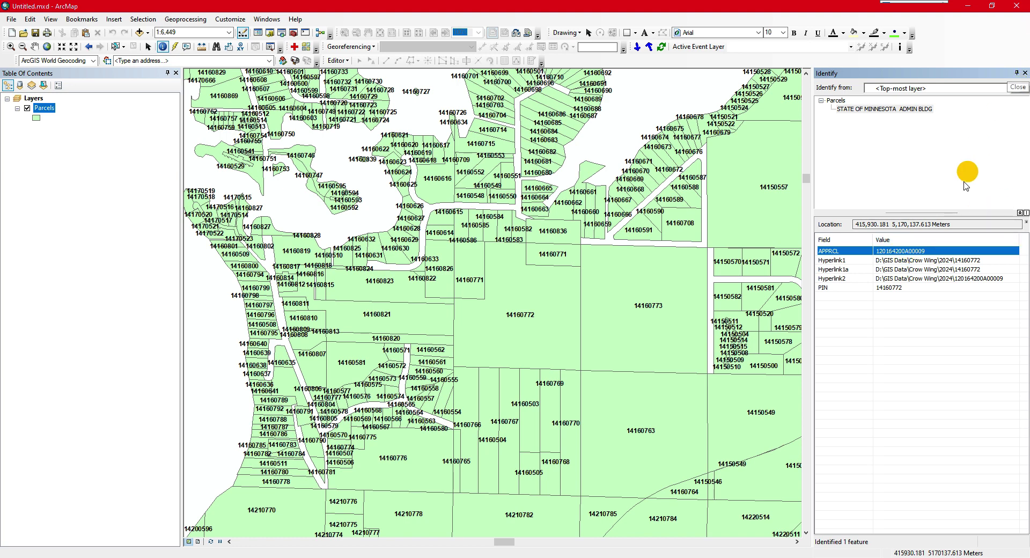
{"action": "left_click", "coordinate": [1025, 73]}
Step: Duplicate the Parcels layer within the map and turn off feature labels on the lower Parcels layer
{"action": "right_click", "coordinate": [43, 107]}
{"action": "left_click", "coordinate": [59, 112]}
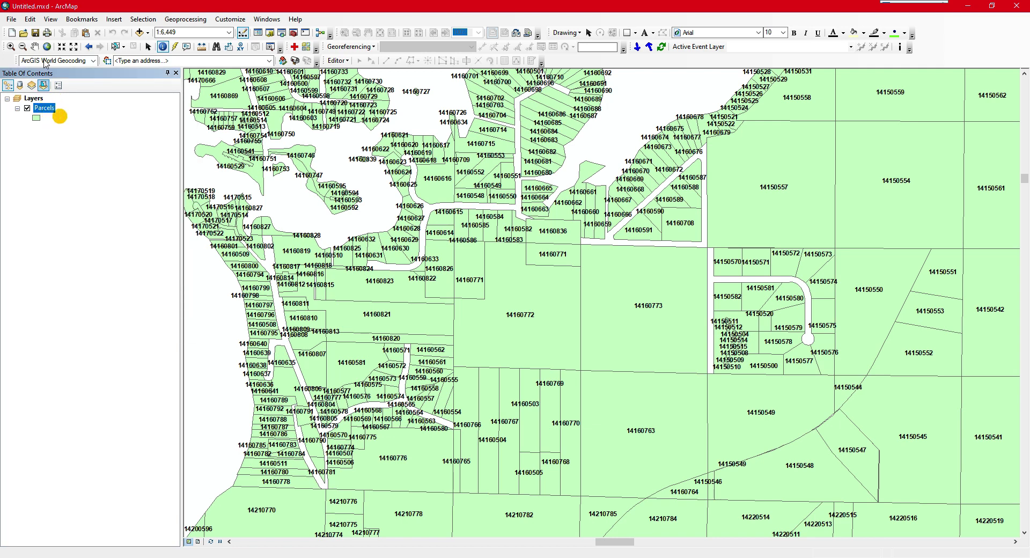
{"action": "left_click", "coordinate": [30, 20]}
{"action": "left_click", "coordinate": [46, 81]}
{"action": "left_click", "coordinate": [43, 127]}
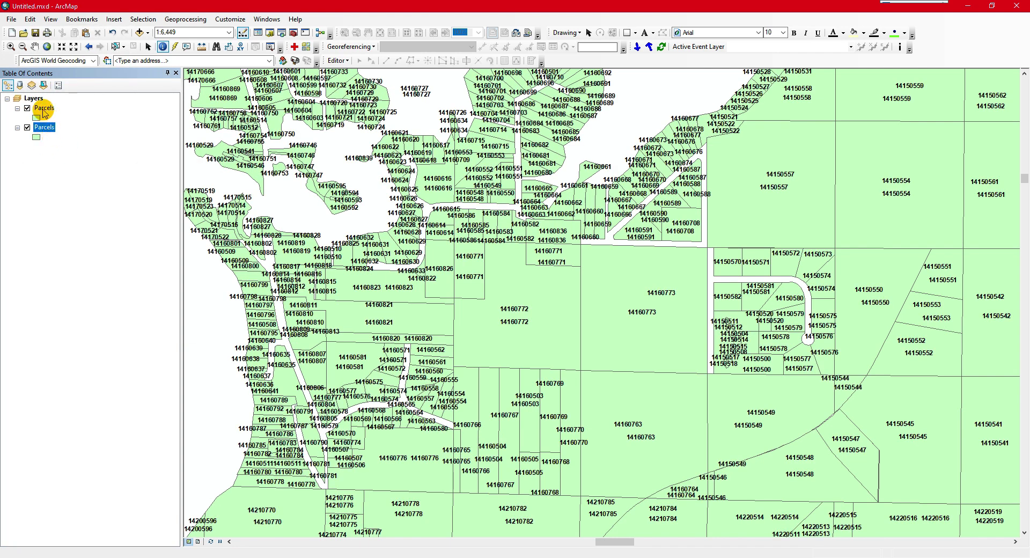
{"action": "right_click", "coordinate": [44, 129]}
{"action": "left_click", "coordinate": [43, 248]}
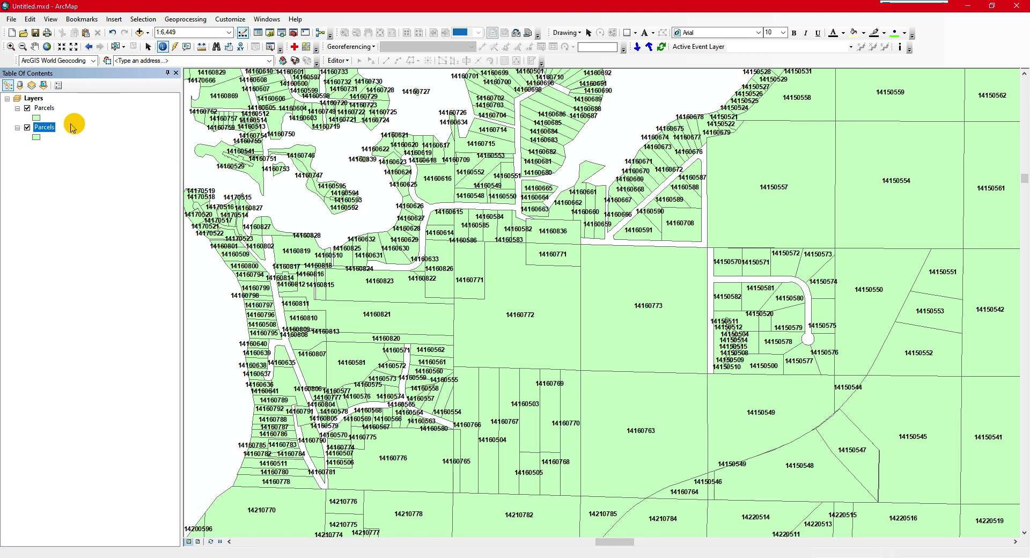
Step: Set the lower Parcels layer's polygon symbol to have no fill color
{"action": "left_click", "coordinate": [46, 127]}
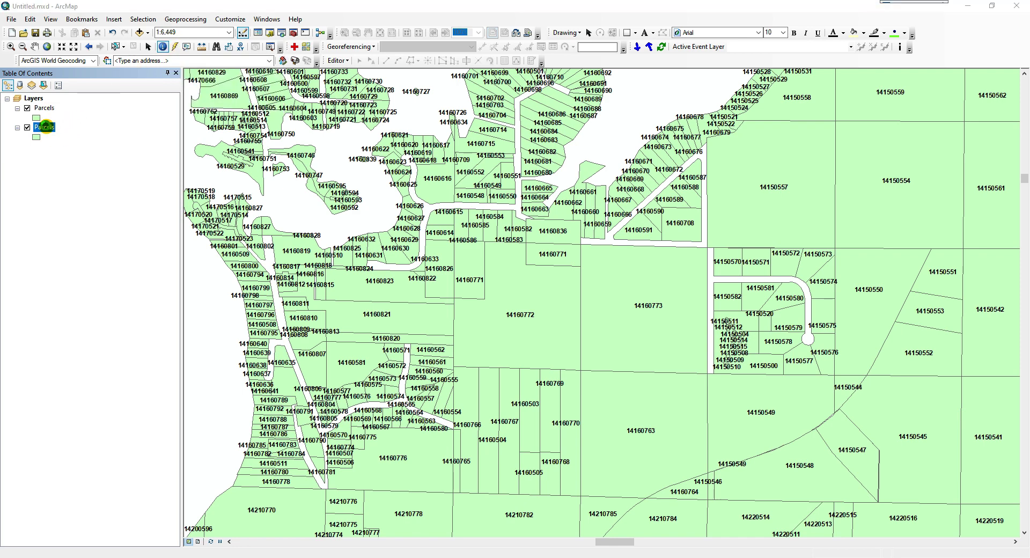
{"action": "left_click", "coordinate": [463, 153]}
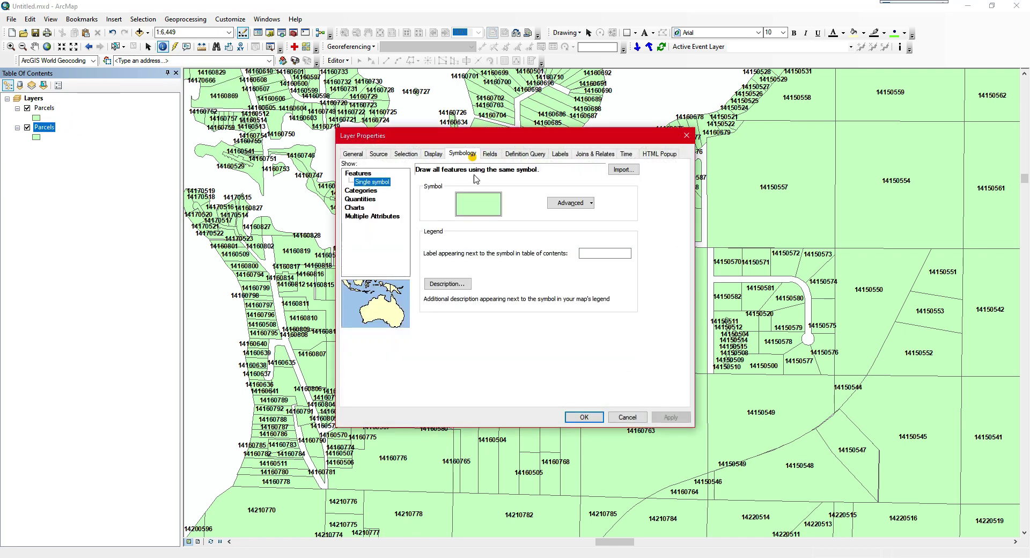
{"action": "left_click", "coordinate": [478, 204]}
{"action": "left_click", "coordinate": [368, 280]}
{"action": "left_click", "coordinate": [370, 293]}
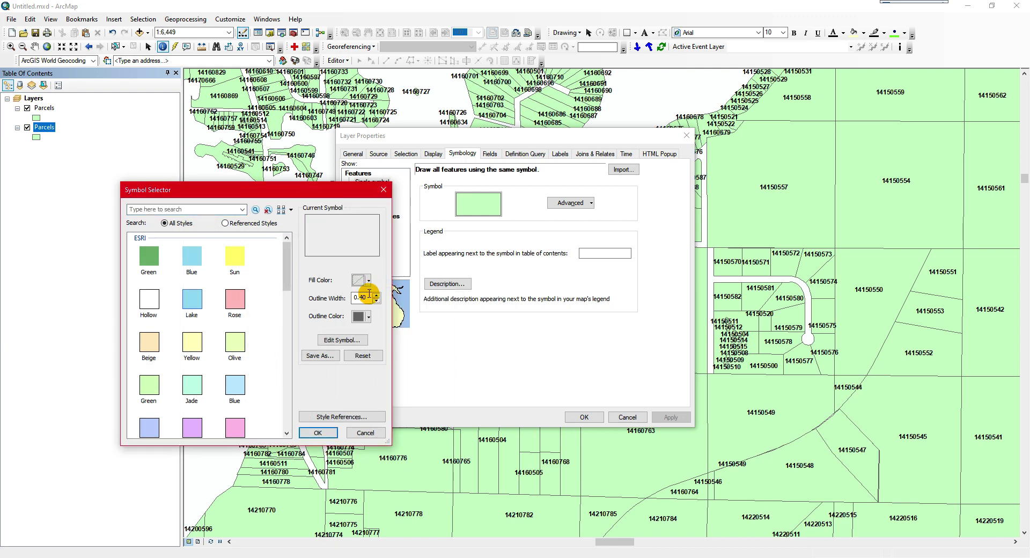
{"action": "left_click", "coordinate": [318, 433]}
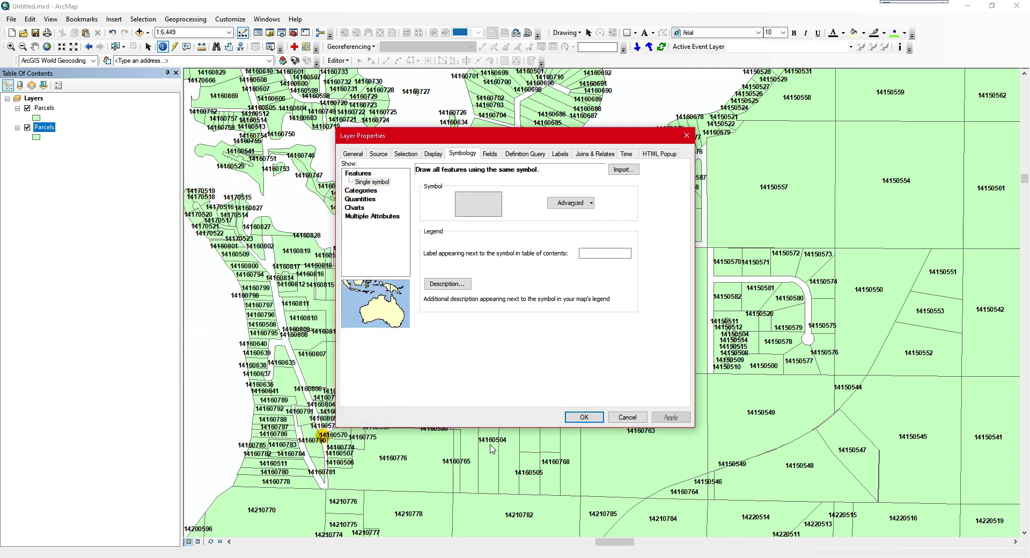
{"action": "left_click", "coordinate": [599, 422]}
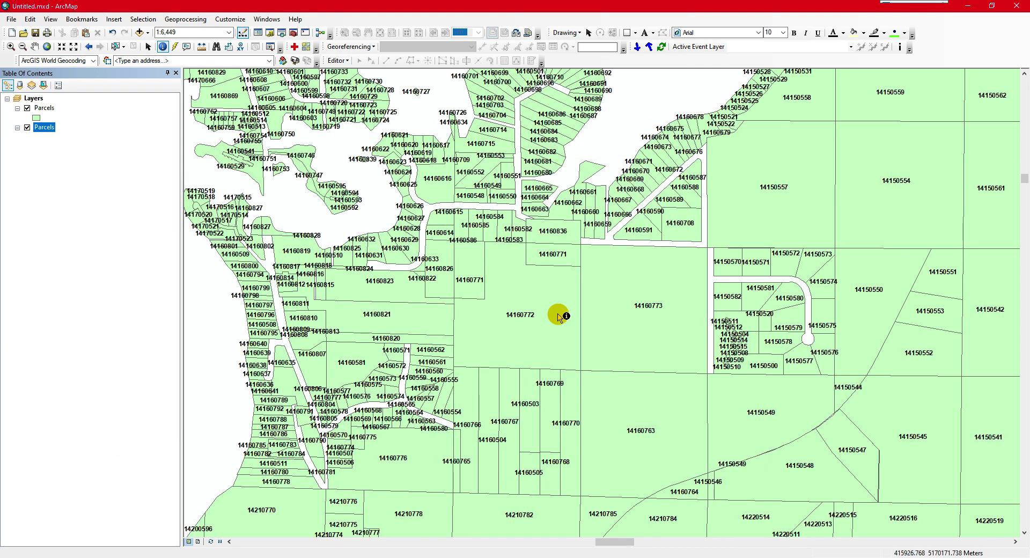
Step: Set the lower Parcels layer's hyperlinks to use the Hyperlink2 field as documents, and activate the Hyperlink tool
{"action": "right_click", "coordinate": [49, 128]}
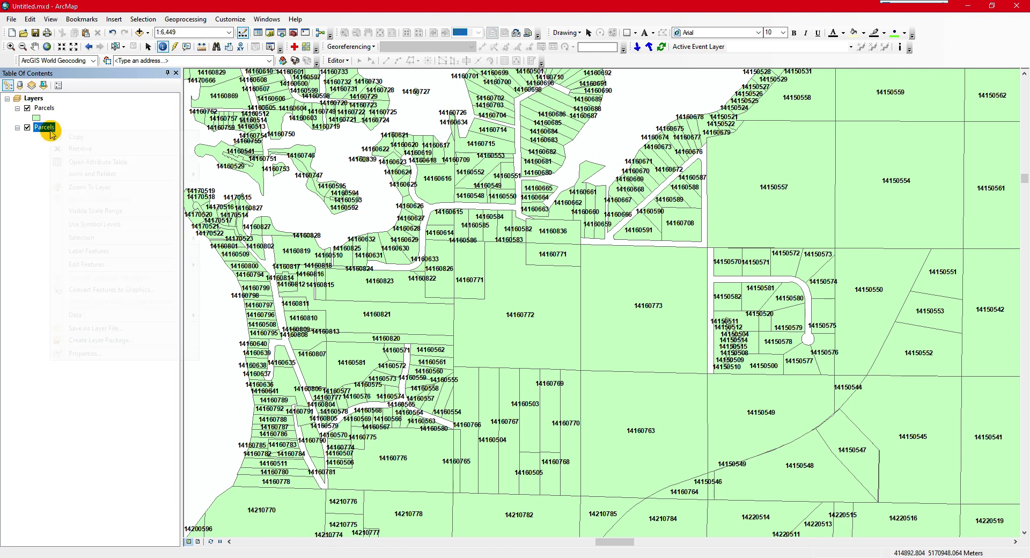
{"action": "left_click", "coordinate": [93, 357]}
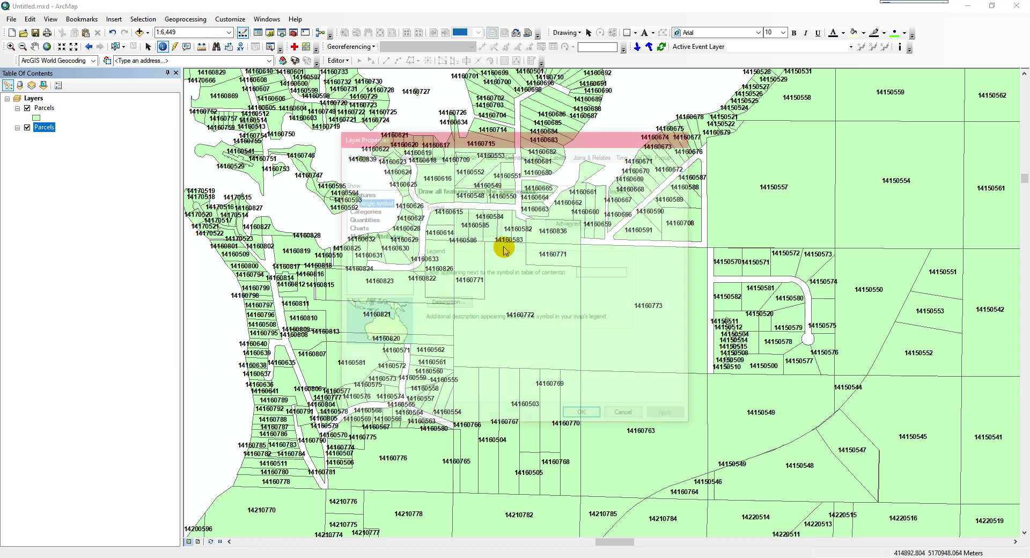
{"action": "left_click", "coordinate": [434, 154]}
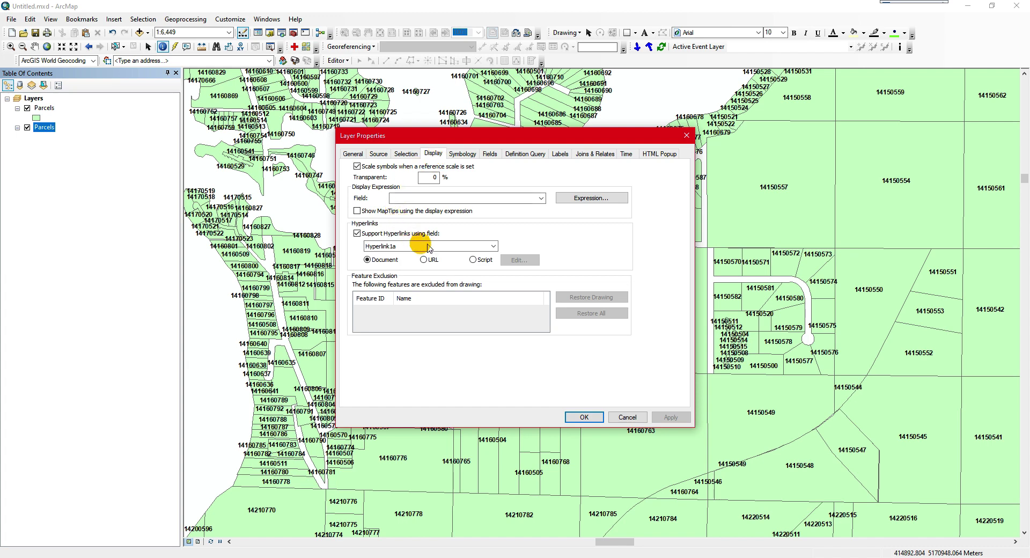
{"action": "left_click", "coordinate": [488, 247]}
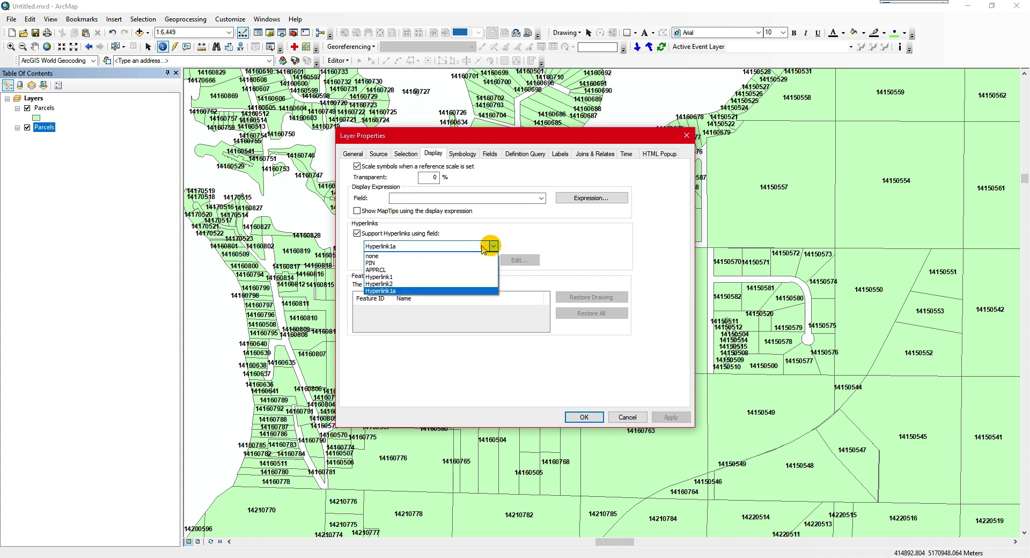
{"action": "left_click", "coordinate": [427, 283]}
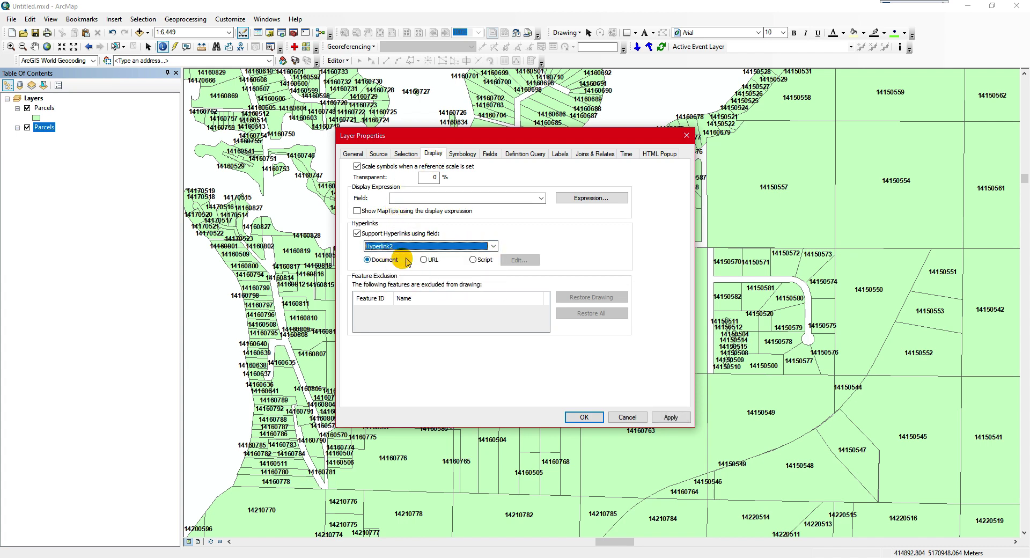
{"action": "left_click", "coordinate": [595, 416]}
{"action": "left_click", "coordinate": [175, 46]}
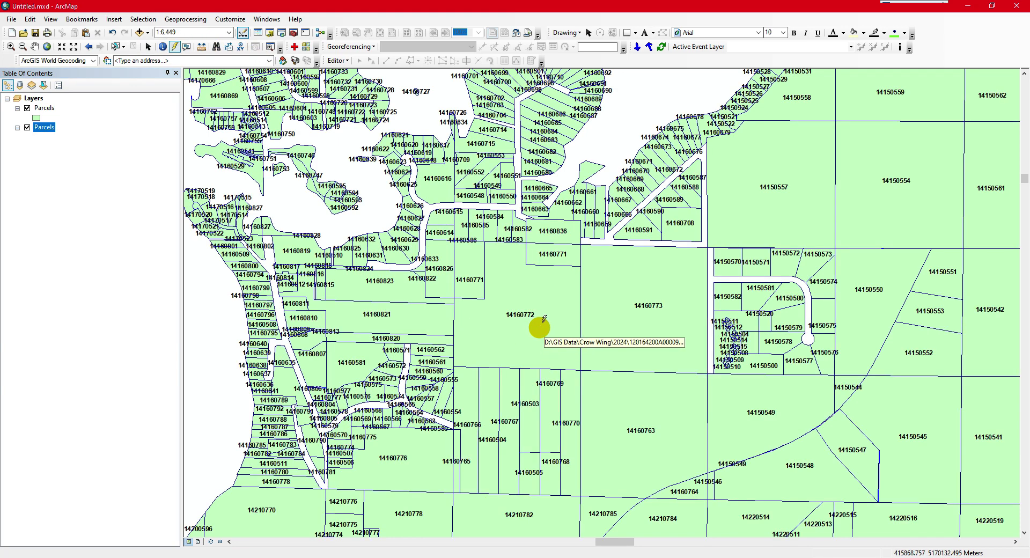
Step: Set the upper Parcels layer's hyperlinks to use the Hyperlink1 field
{"action": "right_click", "coordinate": [42, 110]}
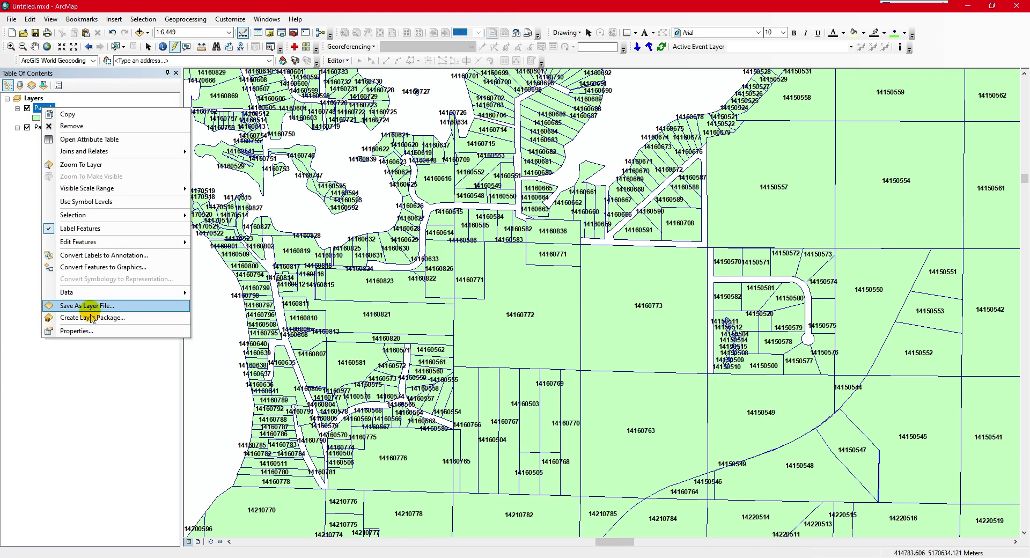
{"action": "left_click", "coordinate": [96, 328]}
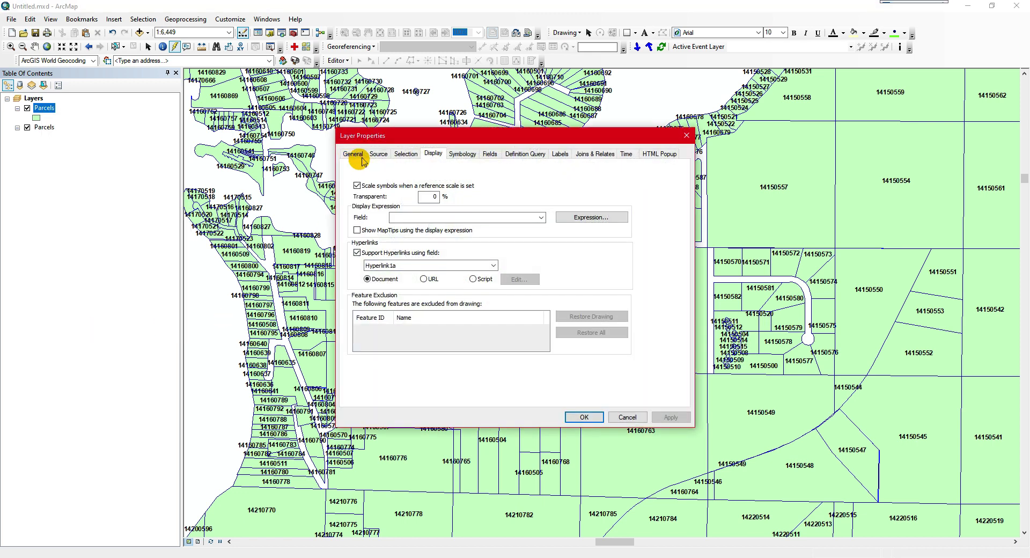
{"action": "left_click", "coordinate": [439, 267]}
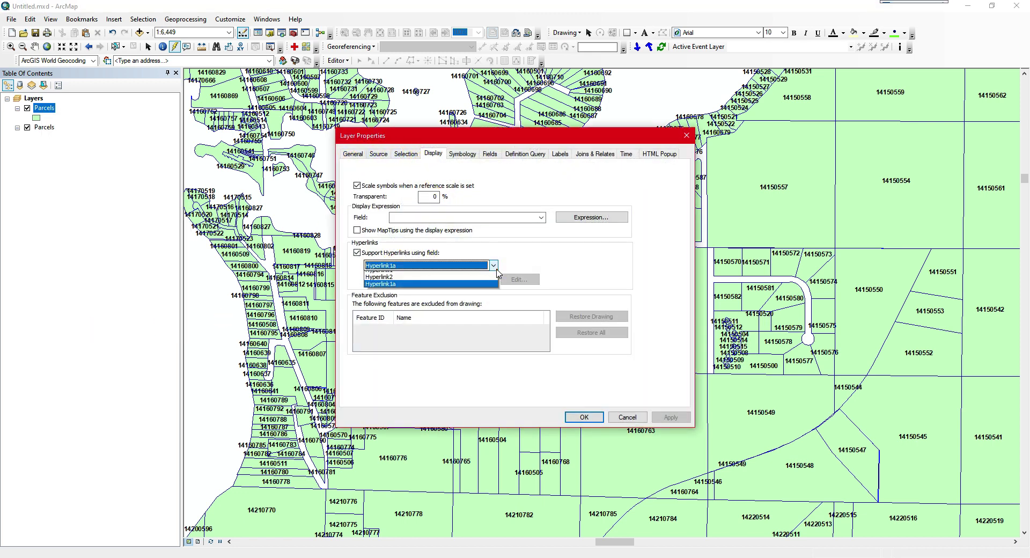
{"action": "left_click", "coordinate": [433, 292]}
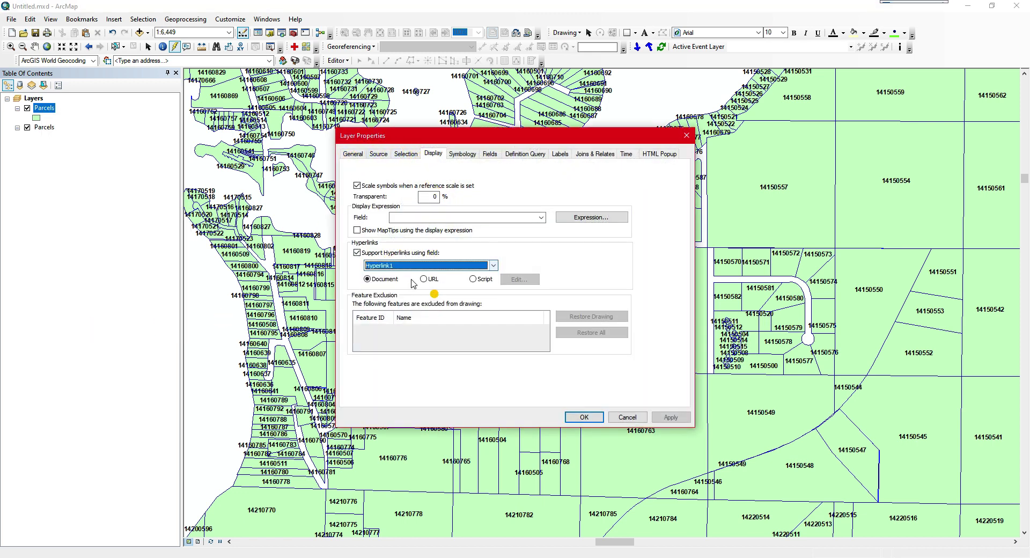
{"action": "left_click", "coordinate": [584, 416]}
Step: Check the hyperlink settings in the lower Parcels layer's properties and close them
{"action": "right_click", "coordinate": [45, 131]}
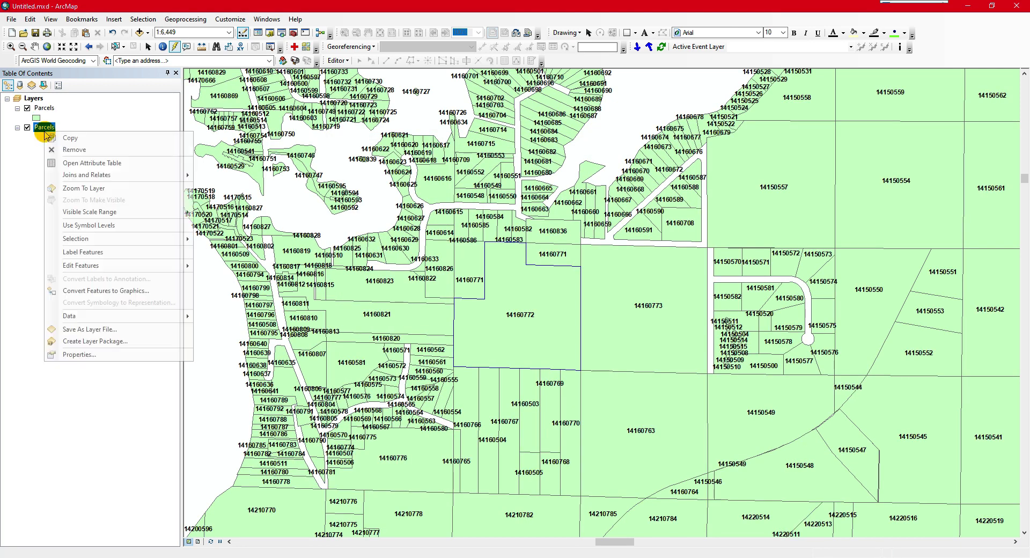
{"action": "left_click", "coordinate": [110, 353]}
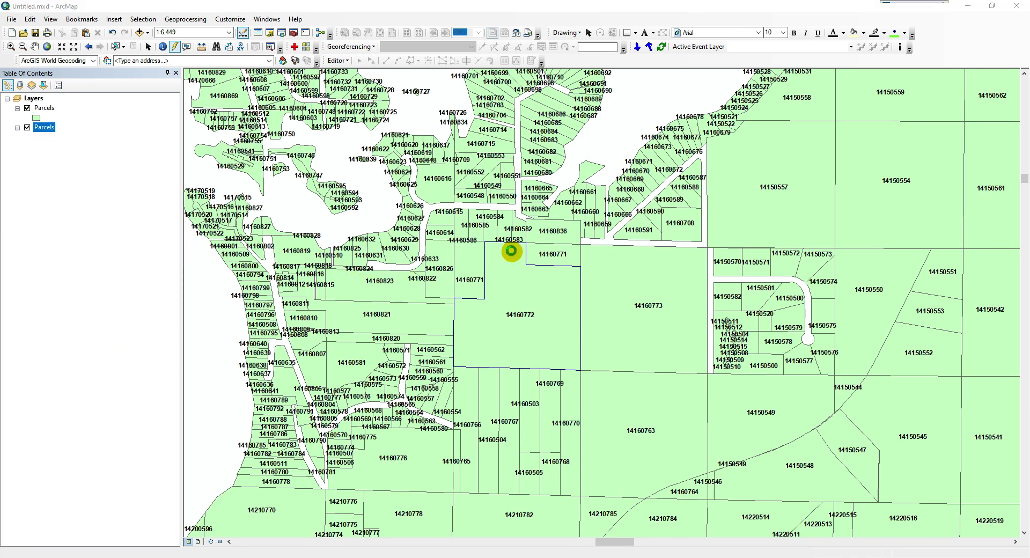
{"action": "left_click", "coordinate": [593, 418]}
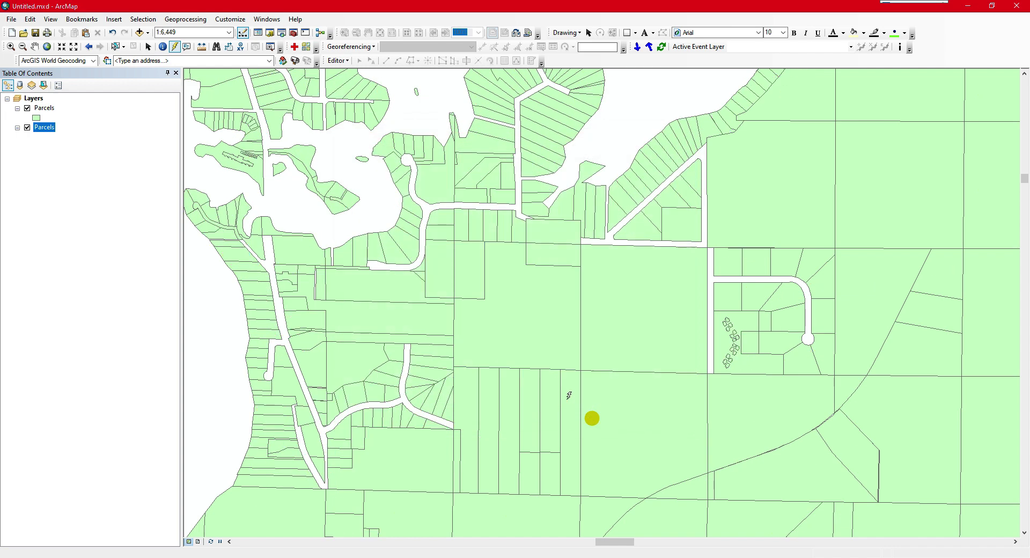
Step: Use the Hyperlink tool on parcel 14160772, jump to its 120164200A00009 folder, check the folder path and close the folder window
{"action": "left_click", "coordinate": [174, 48]}
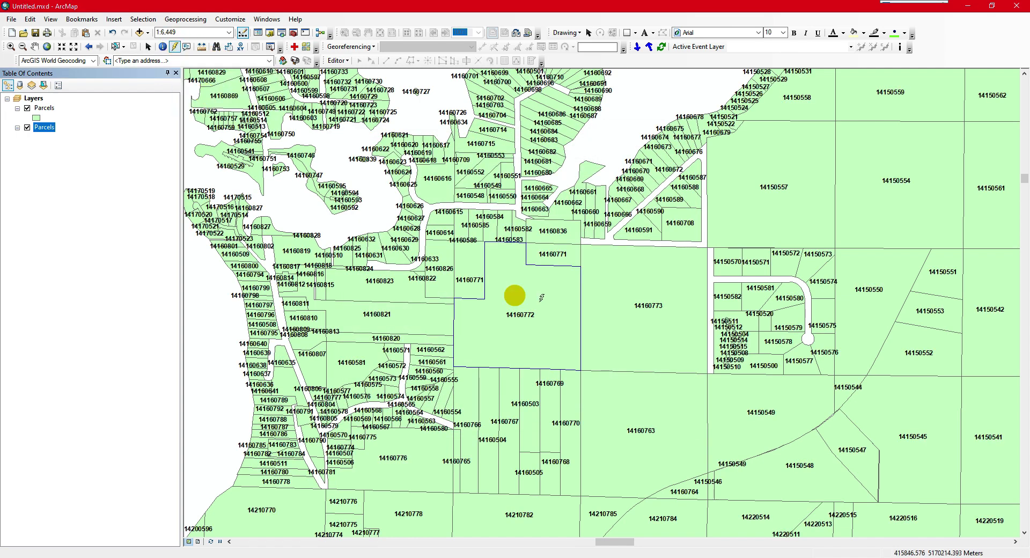
{"action": "left_click", "coordinate": [536, 316]}
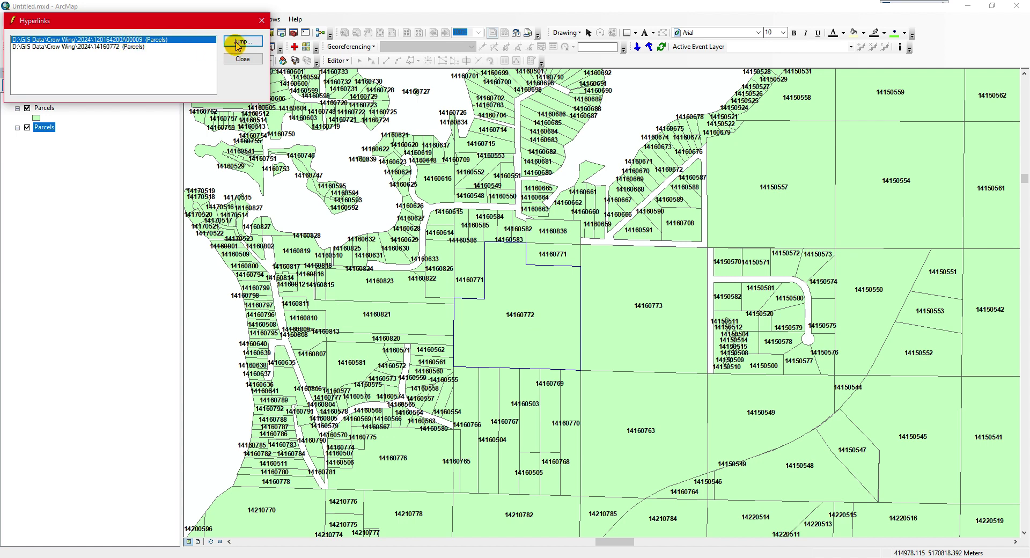
{"action": "left_click", "coordinate": [134, 46]}
{"action": "left_click", "coordinate": [135, 40]}
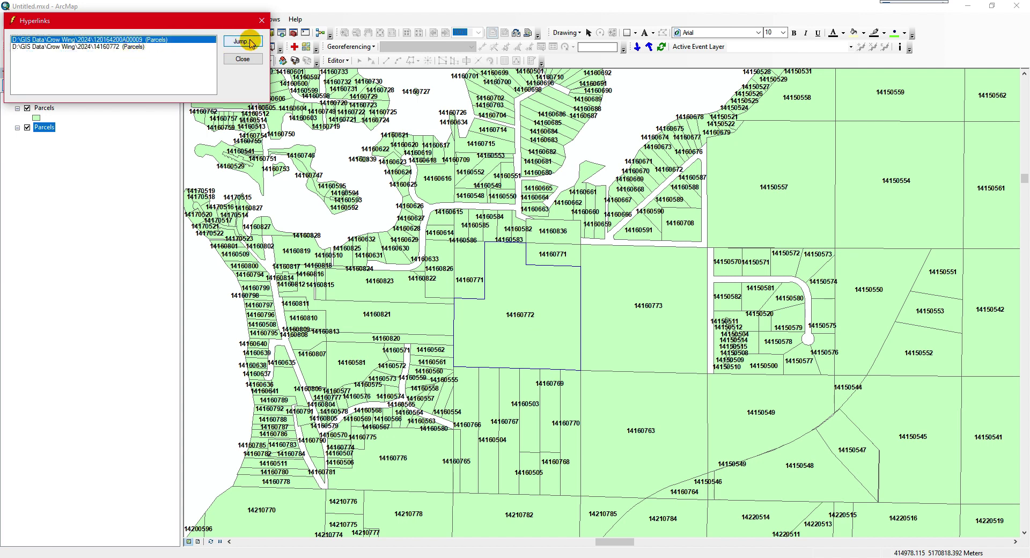
{"action": "left_click", "coordinate": [244, 41]}
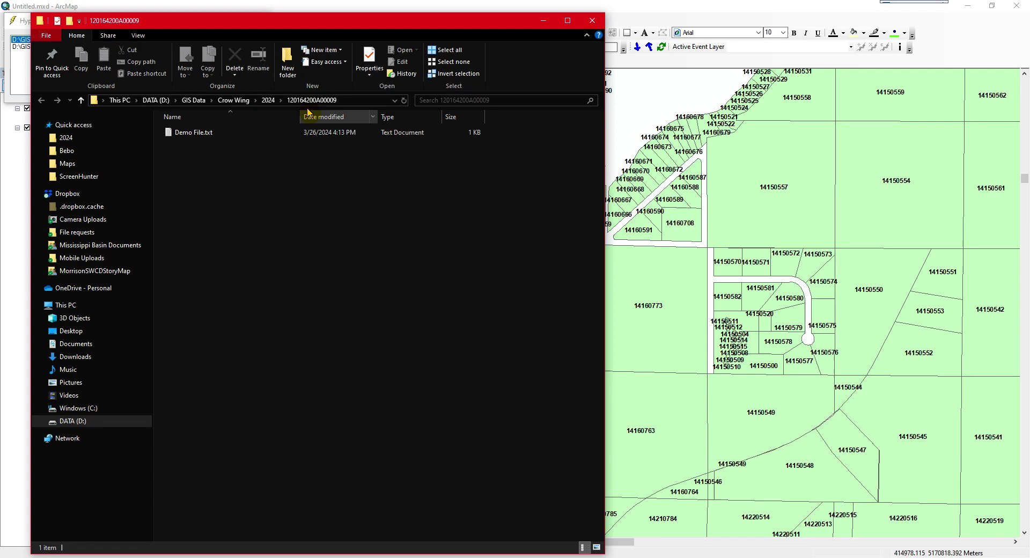
{"action": "left_click", "coordinate": [350, 100]}
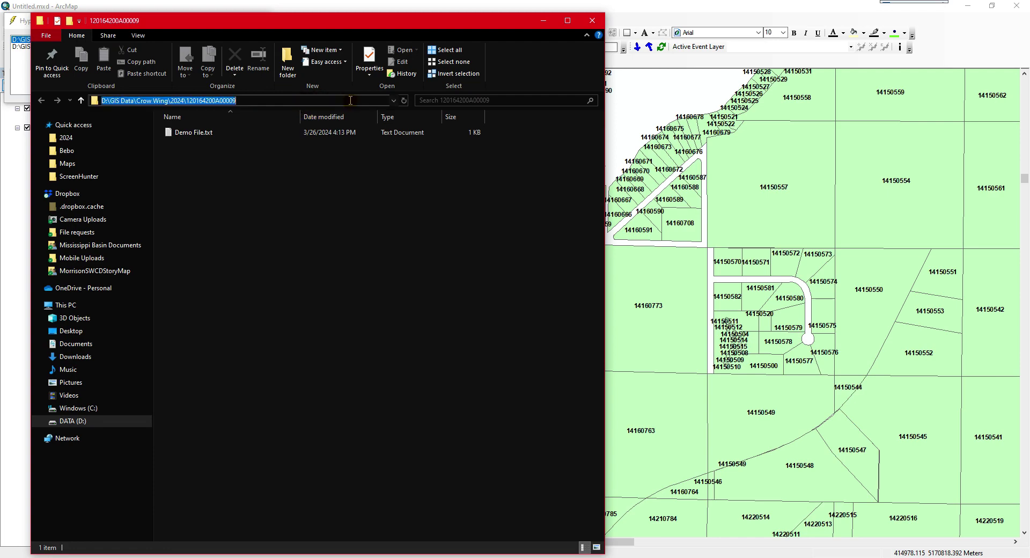
{"action": "left_click", "coordinate": [590, 25]}
Step: Jump to the parcel's other link, the 14160772 folder, check its path, and close the folder window and the hyperlinks list
{"action": "left_click", "coordinate": [127, 47]}
{"action": "left_click", "coordinate": [243, 42]}
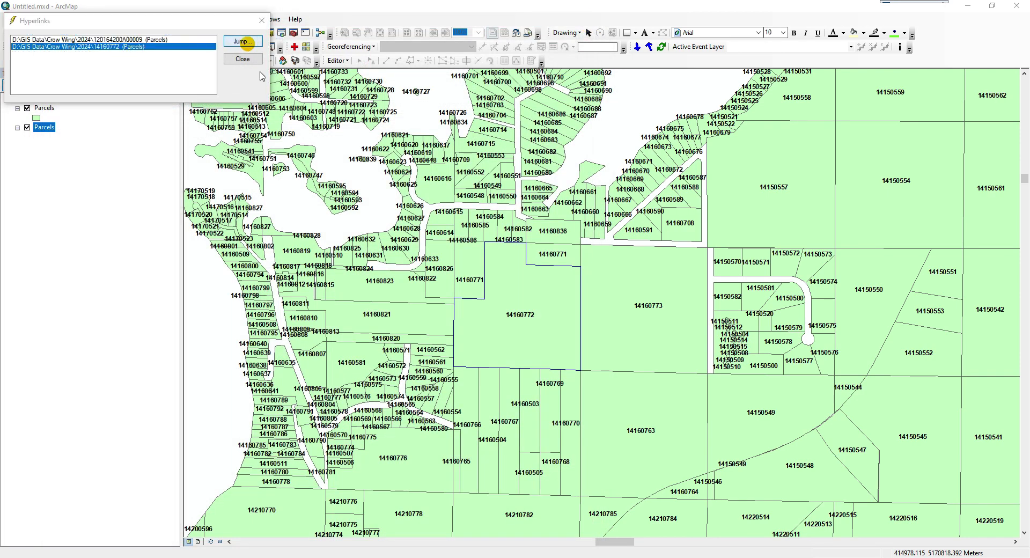
{"action": "left_click", "coordinate": [334, 101]}
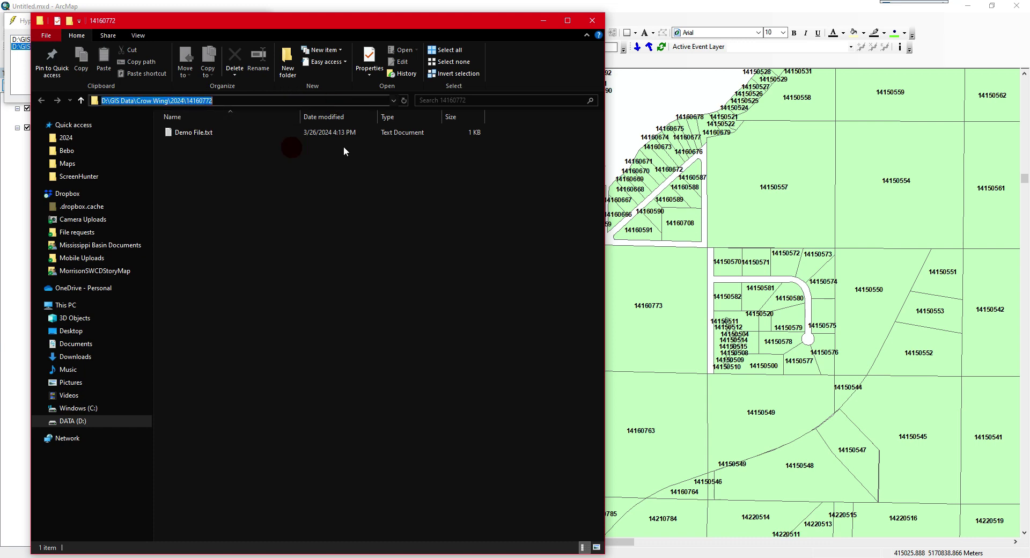
{"action": "left_click", "coordinate": [593, 22]}
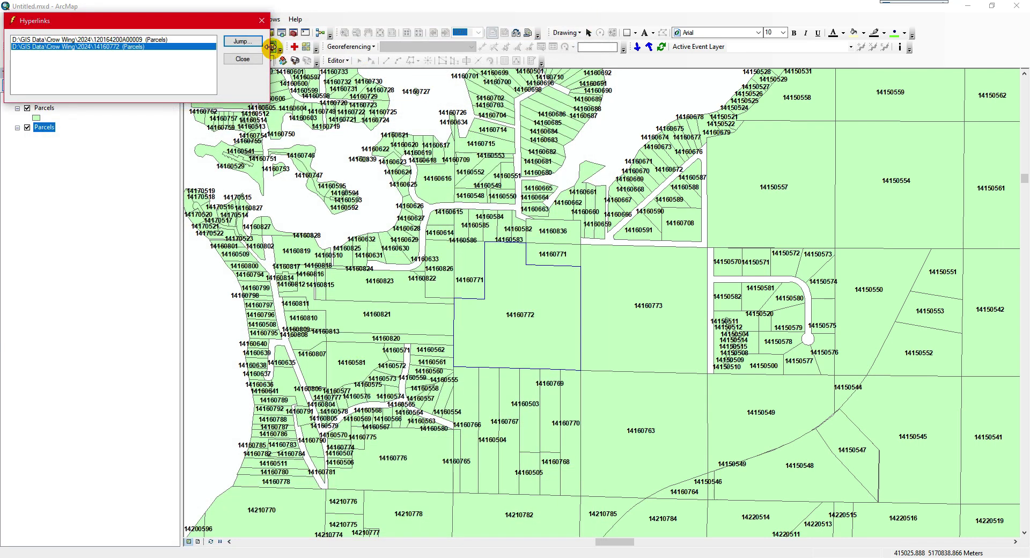
{"action": "left_click", "coordinate": [262, 20]}
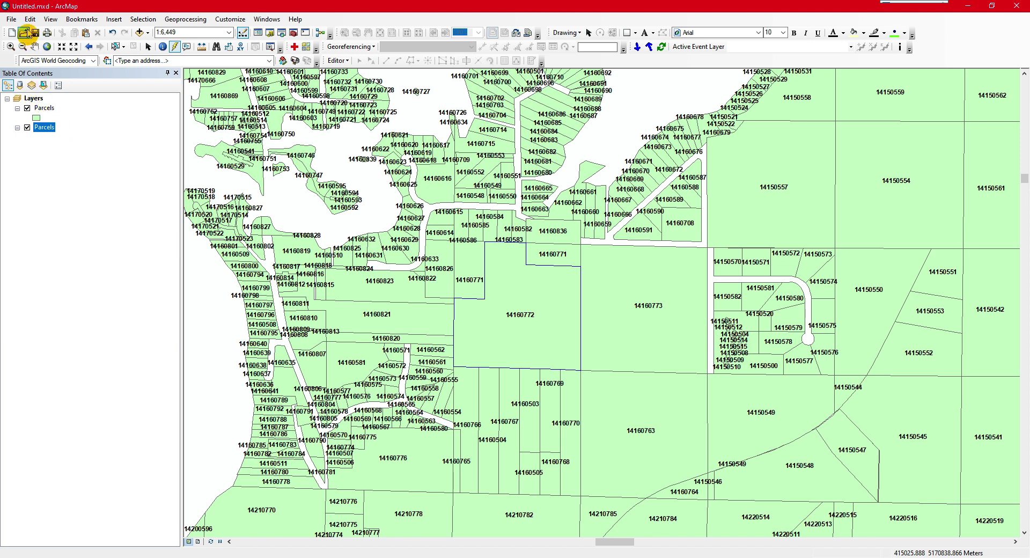
Step: Copy and paste the unlabelled Parcels layer as an additional layer, and remove the pasted copy
{"action": "left_click", "coordinate": [30, 20]}
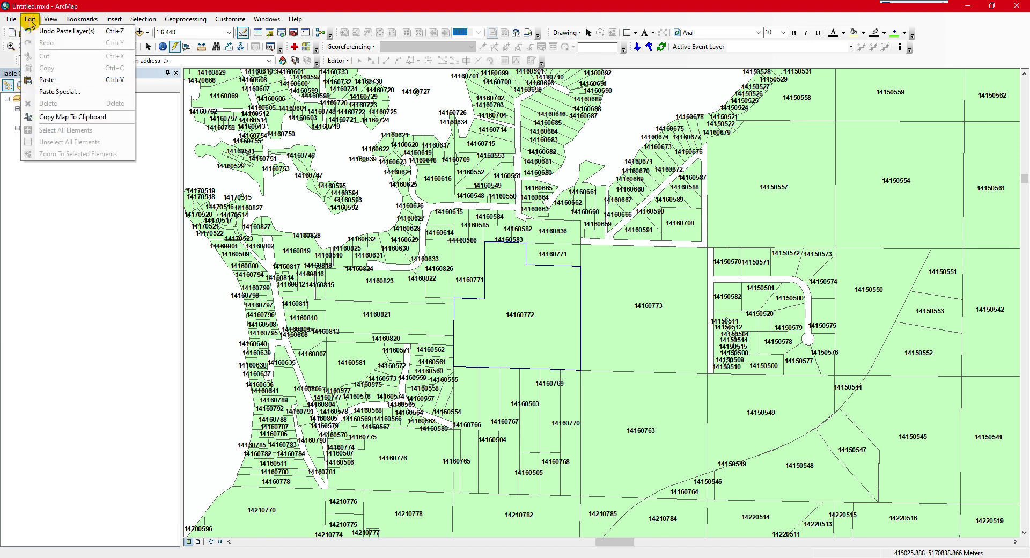
{"action": "left_click", "coordinate": [108, 198]}
{"action": "right_click", "coordinate": [49, 130]}
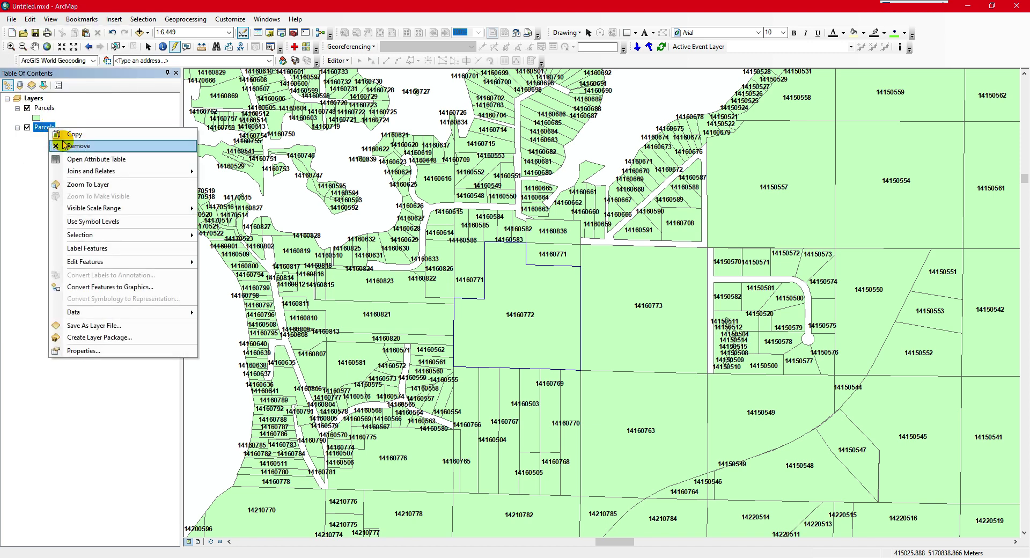
{"action": "left_click", "coordinate": [65, 135]}
{"action": "left_click", "coordinate": [30, 20]}
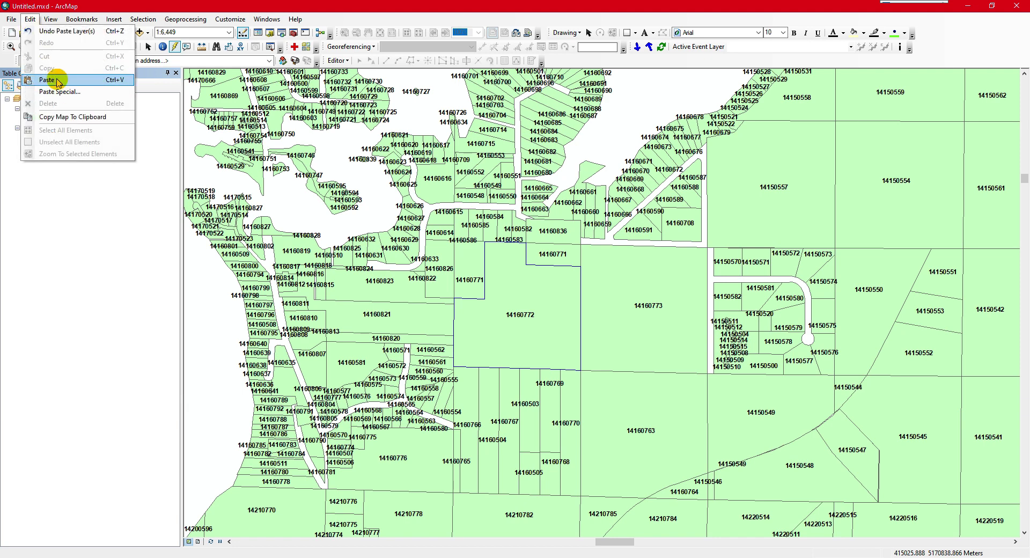
{"action": "left_click", "coordinate": [52, 81]}
{"action": "right_click", "coordinate": [50, 108]}
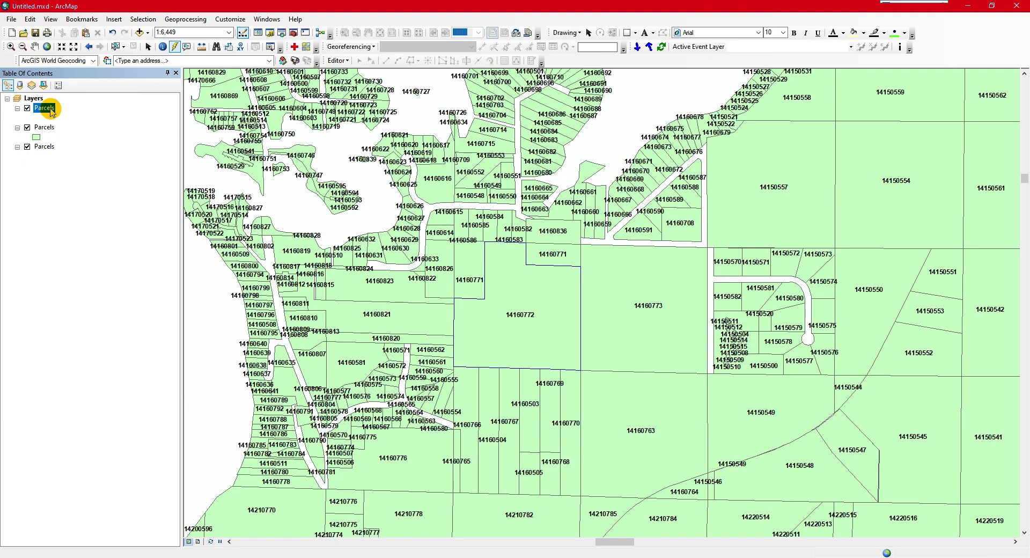
{"action": "left_click", "coordinate": [75, 127]}
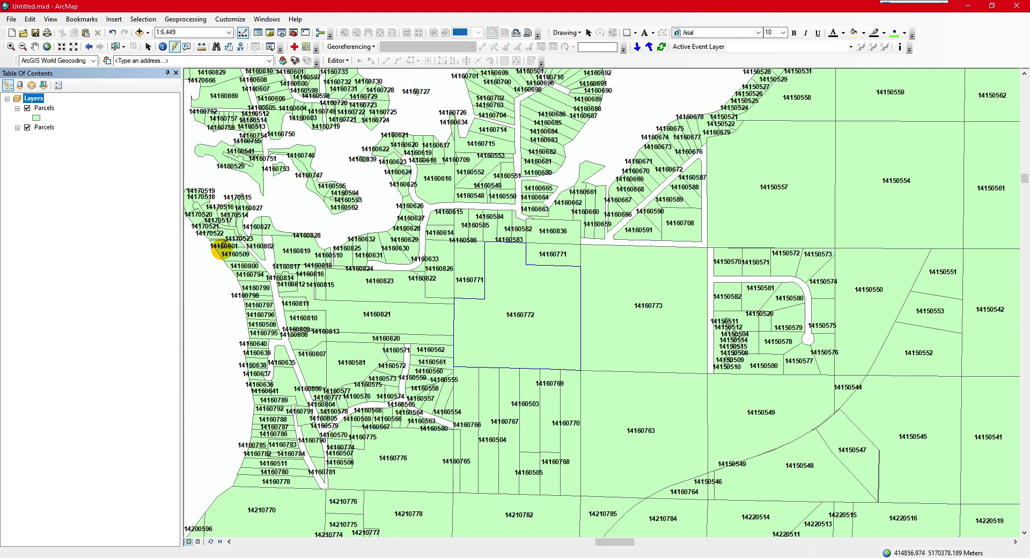